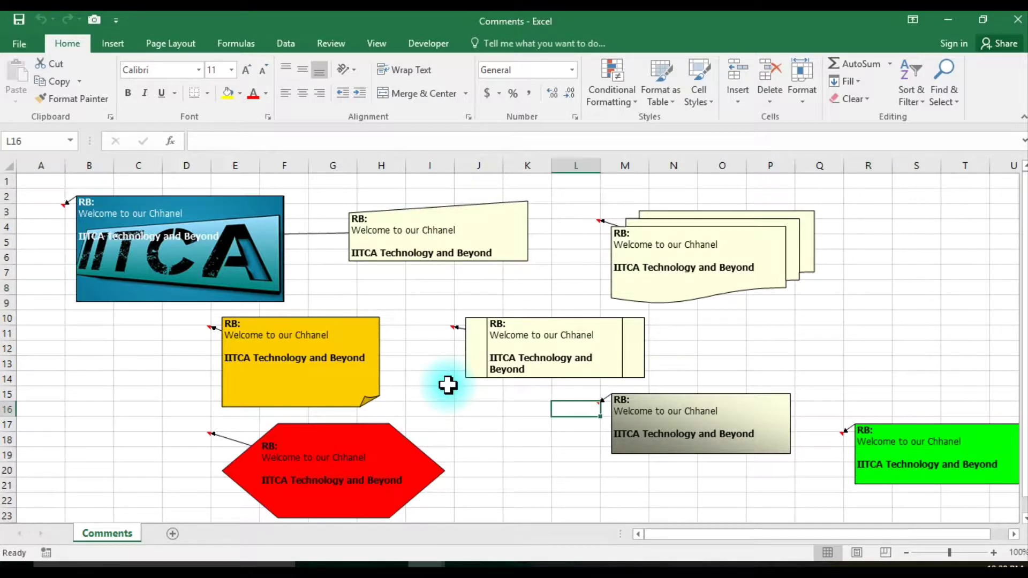
# Copy cells L16 and L18 with their gradient comment and paste them into D8 on a new Sheet3.
pyautogui.click(579, 439)
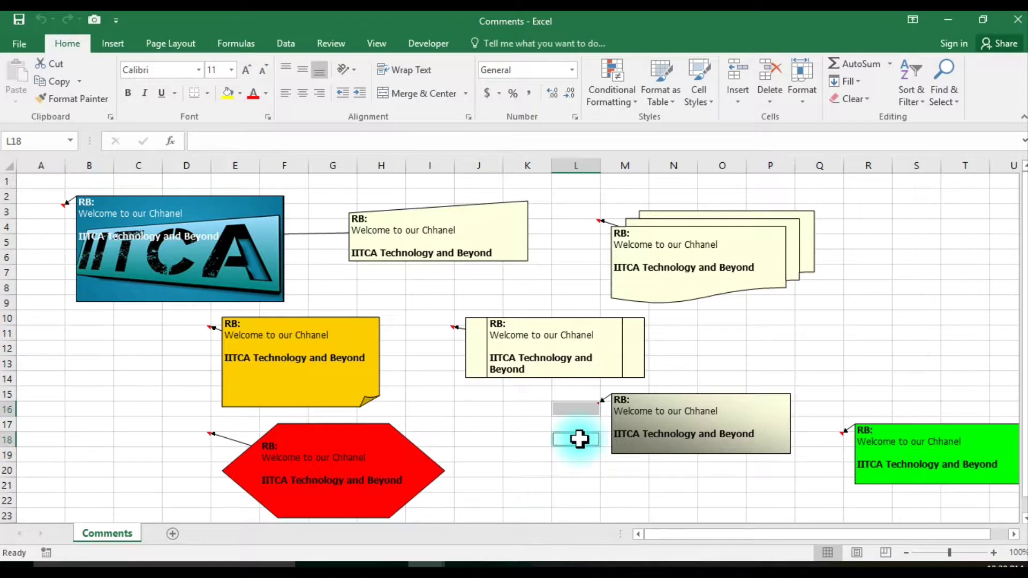
pyautogui.hotkey('ctrl', 'c')
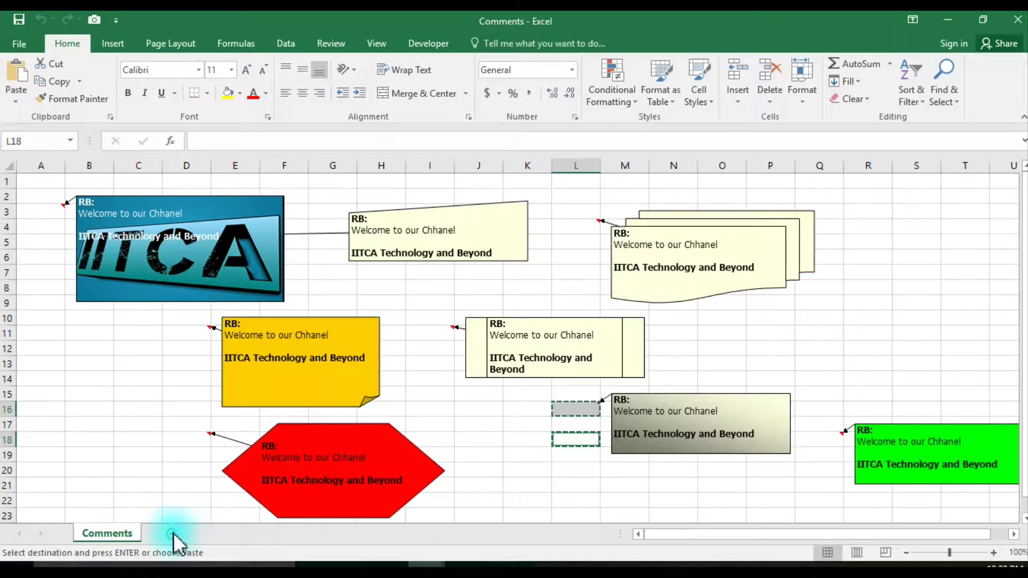
pyautogui.click(172, 533)
pyautogui.click(206, 284)
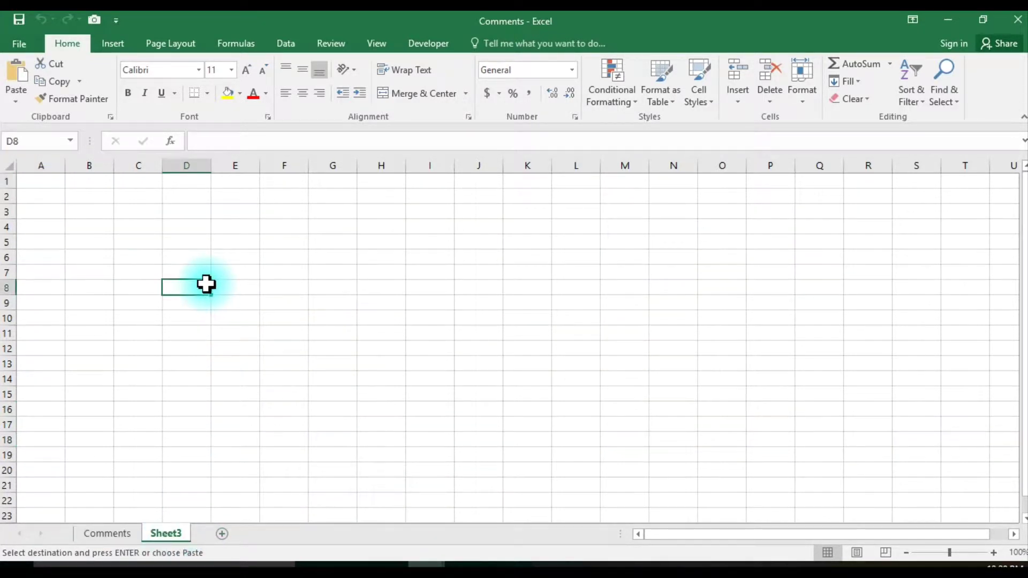
pyautogui.hotkey('ctrl', 'v')
pyautogui.click(207, 344)
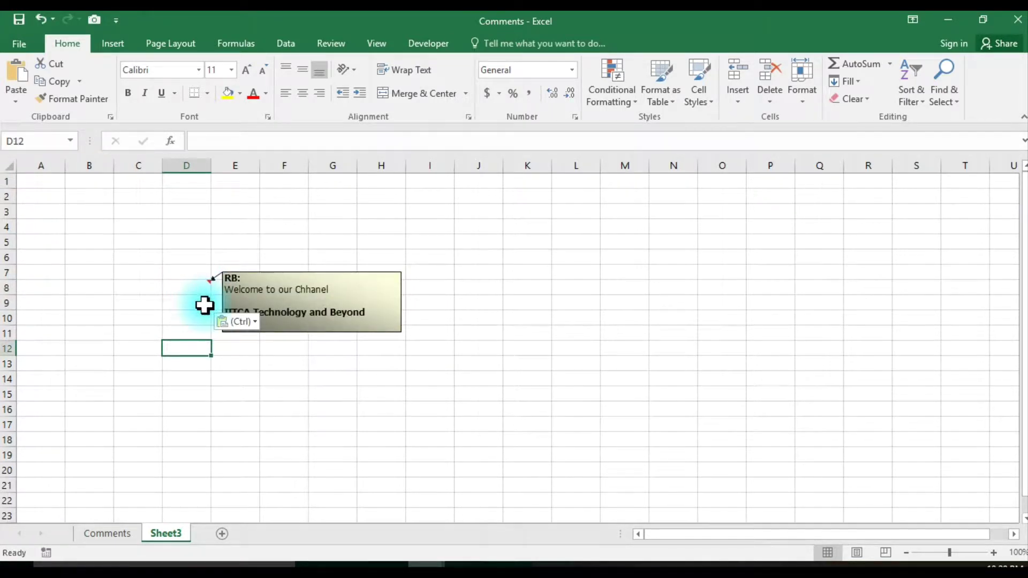
pyautogui.click(269, 377)
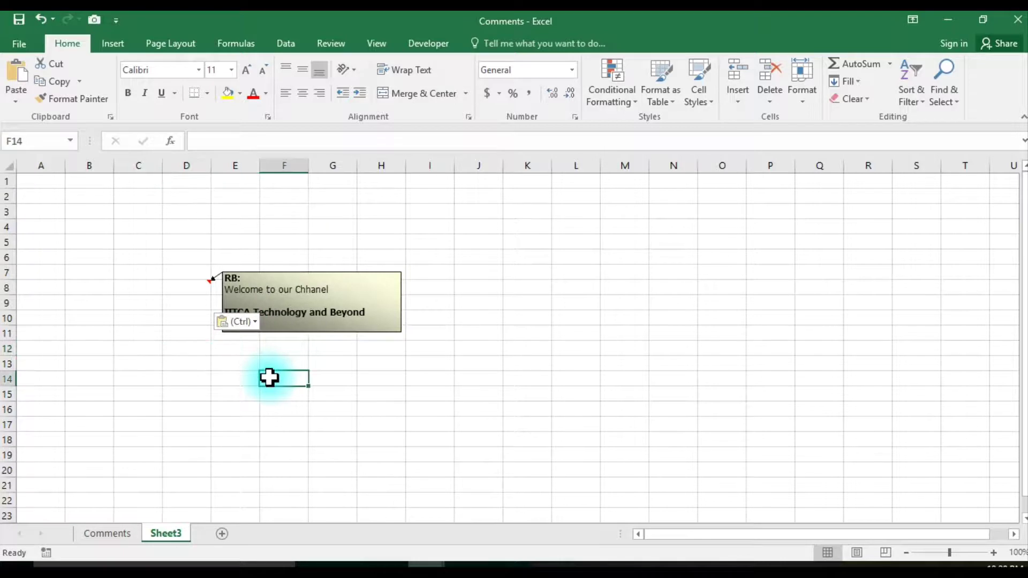
# Insert a comment reading 'asxasbc,a,am' on cell F16 of Sheet3.
pyautogui.click(288, 404)
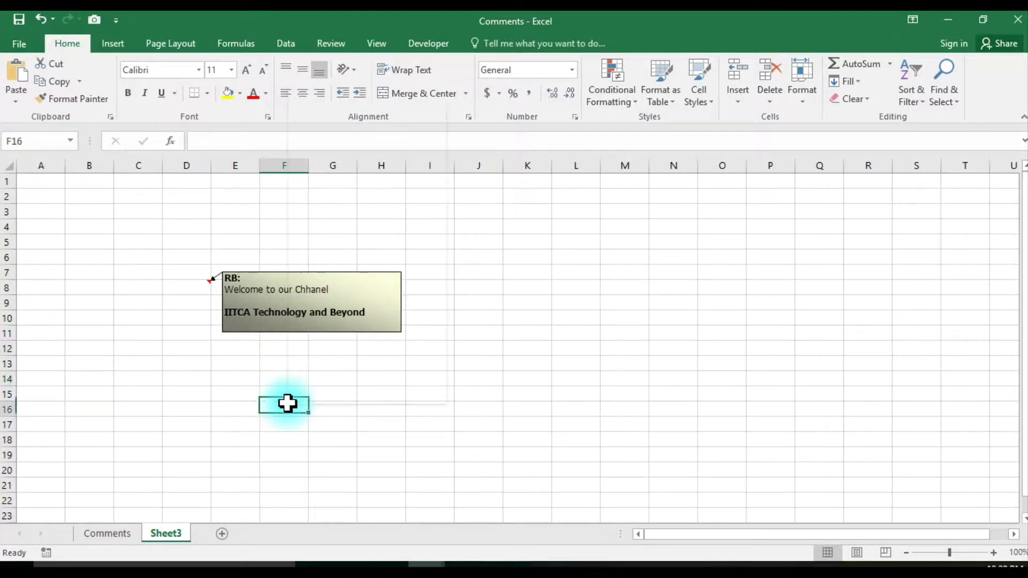
pyautogui.rightClick(289, 404)
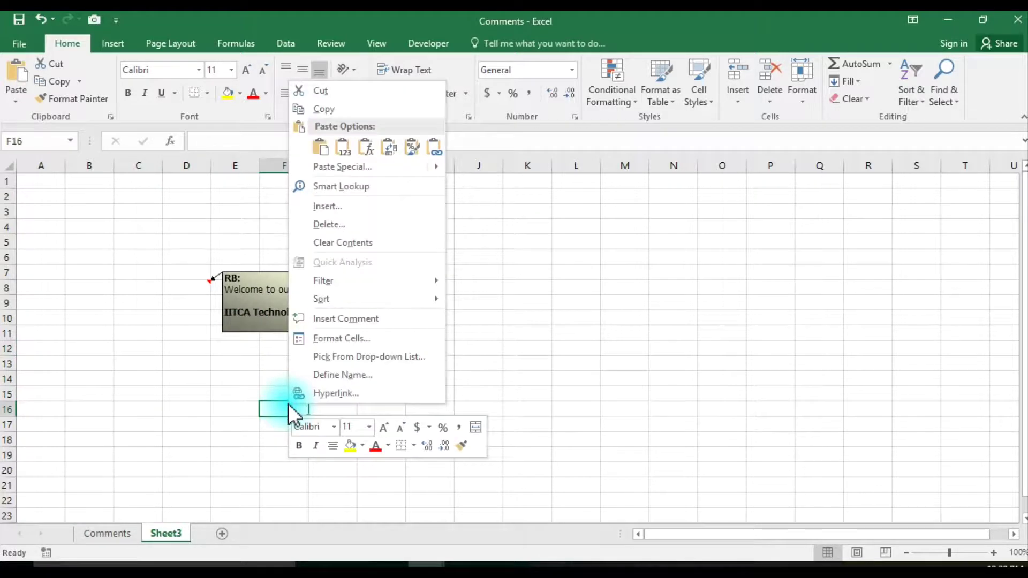
pyautogui.click(330, 319)
pyautogui.write('a')
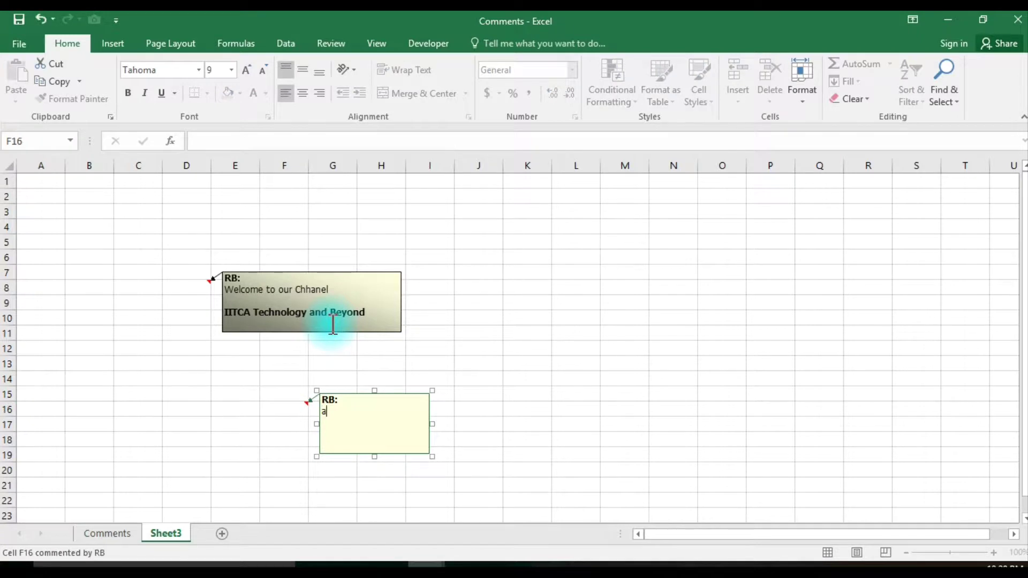
pyautogui.write('sxasbc,a,am')
pyautogui.press('Return')
pyautogui.click(453, 442)
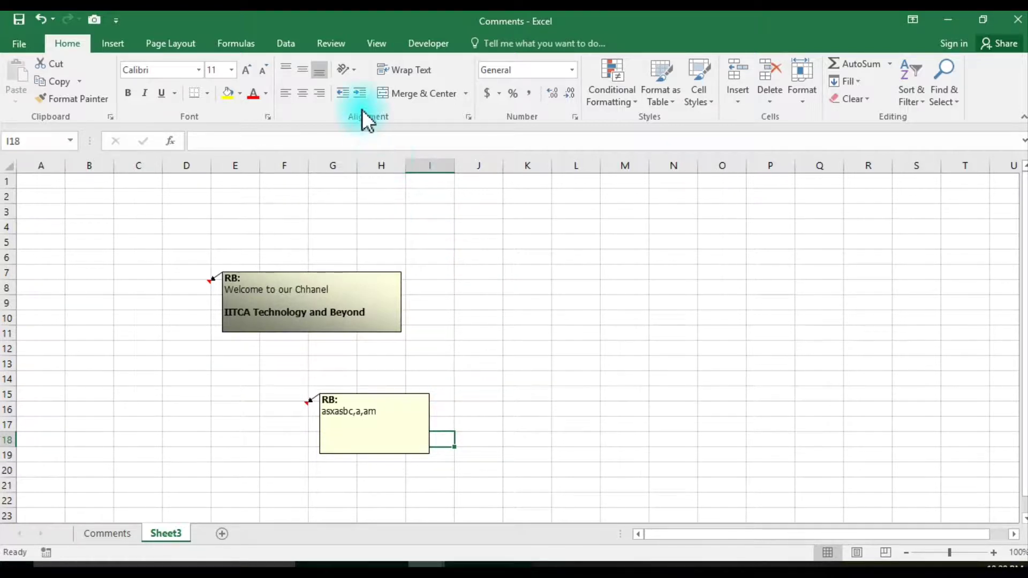
# Toggle Show All Comments on Sheet3 several times, ending with the comment boxes hidden.
pyautogui.click(332, 44)
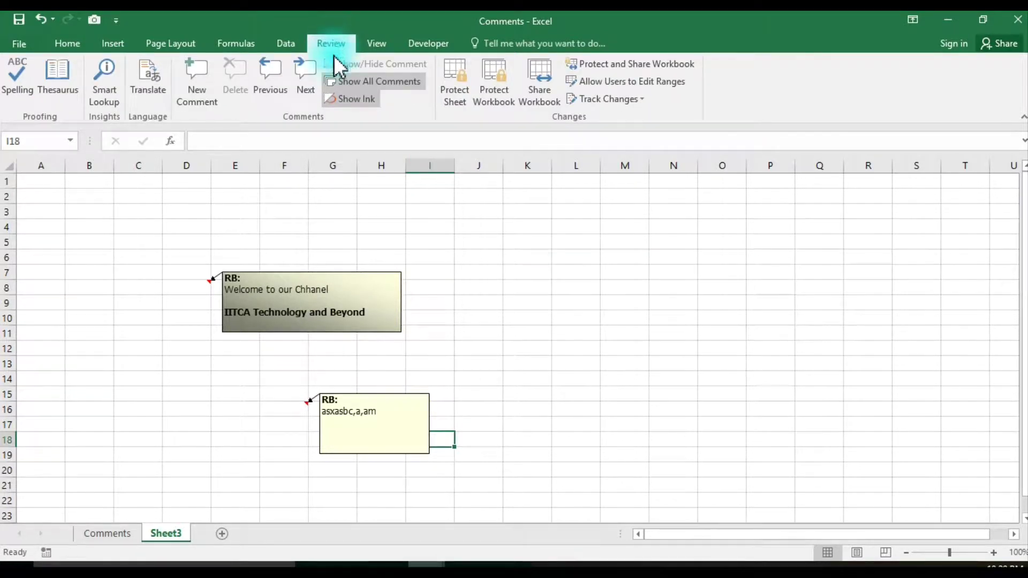
pyautogui.click(338, 84)
pyautogui.click(338, 83)
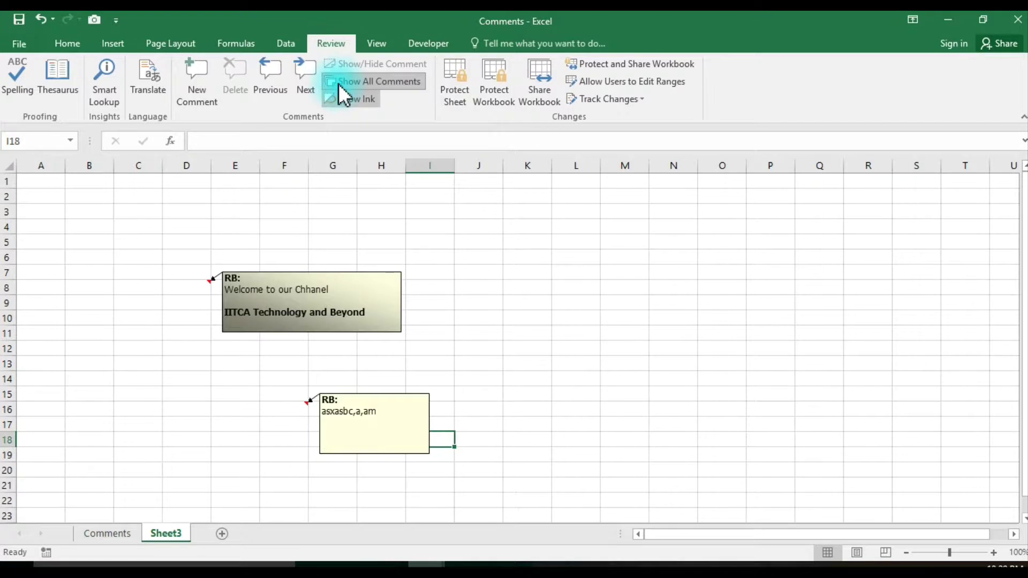
pyautogui.click(338, 83)
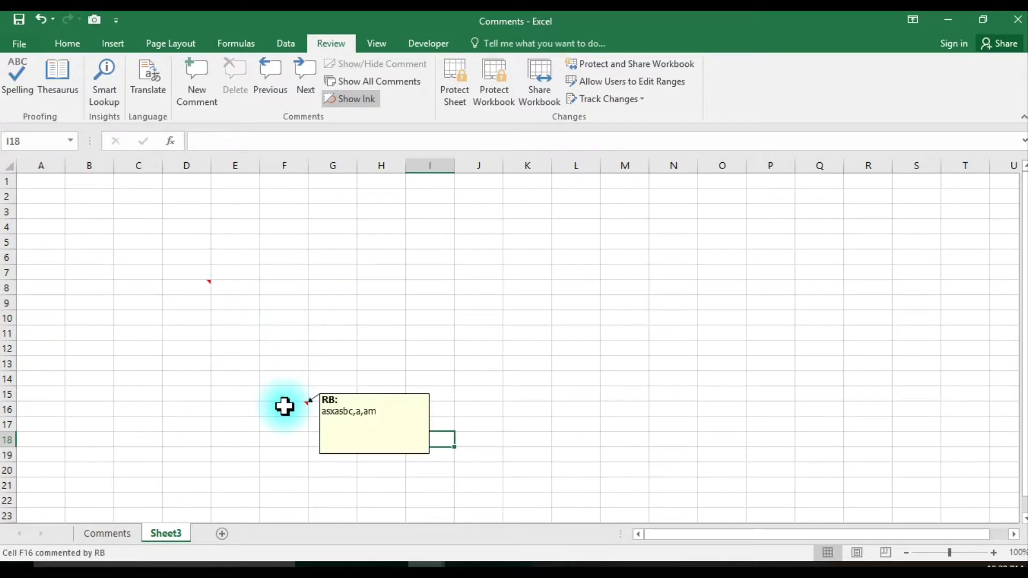
pyautogui.click(383, 84)
pyautogui.click(383, 85)
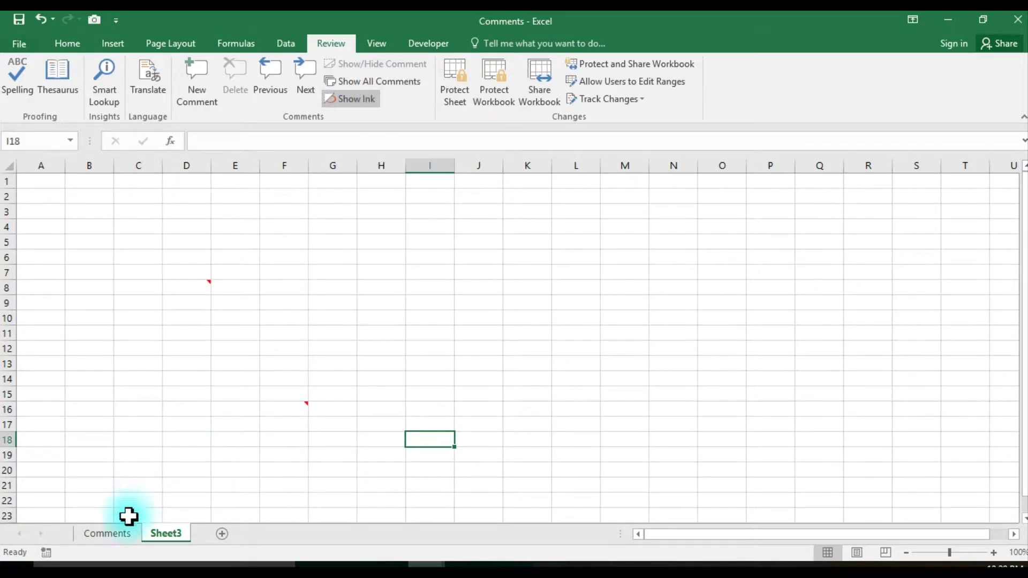
# On the Comments sheet, toggle Show All Comments repeatedly, leaving all eight comments hidden.
pyautogui.click(120, 534)
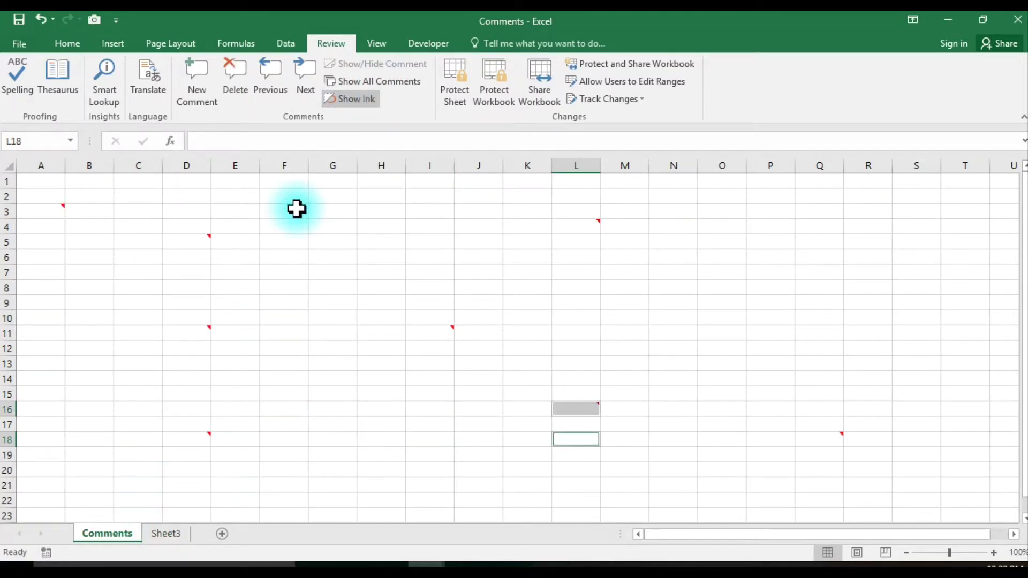
pyautogui.click(375, 83)
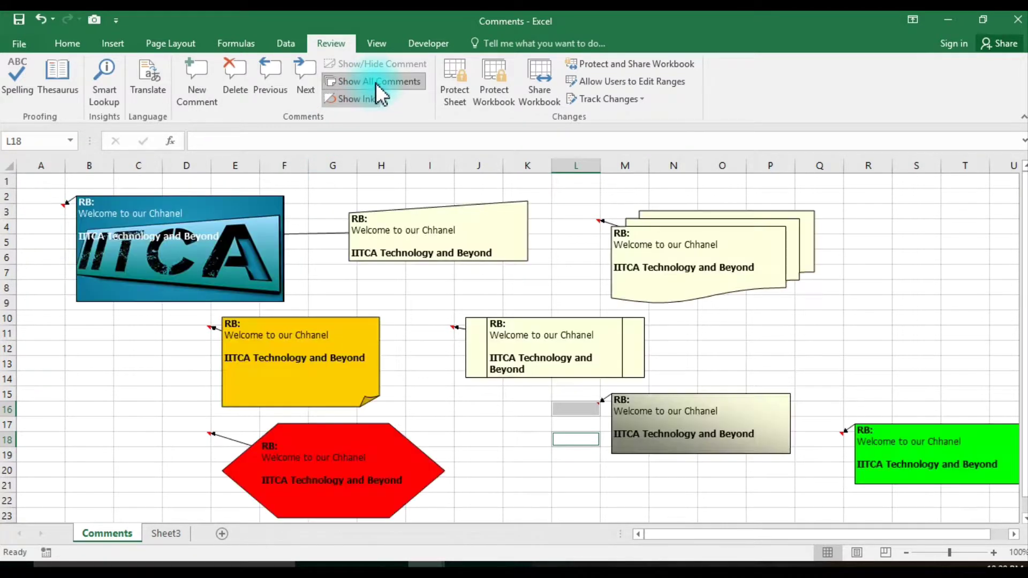
pyautogui.click(375, 83)
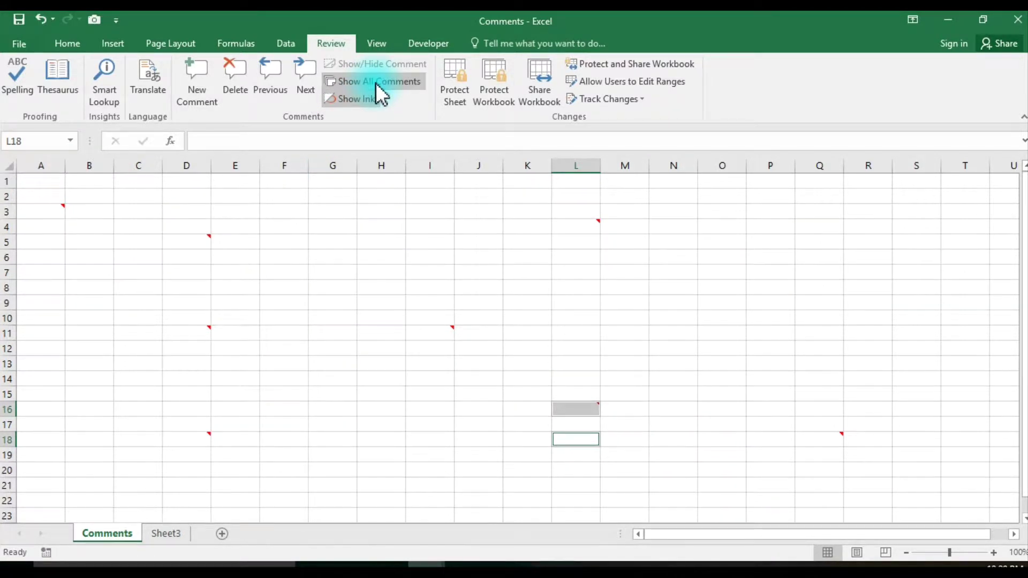
pyautogui.click(375, 82)
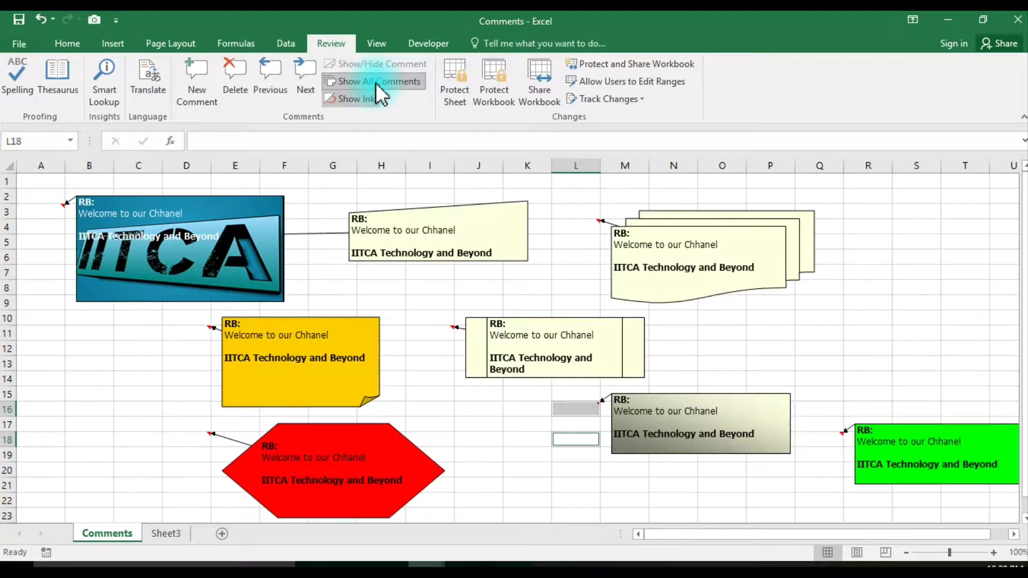
pyautogui.click(375, 83)
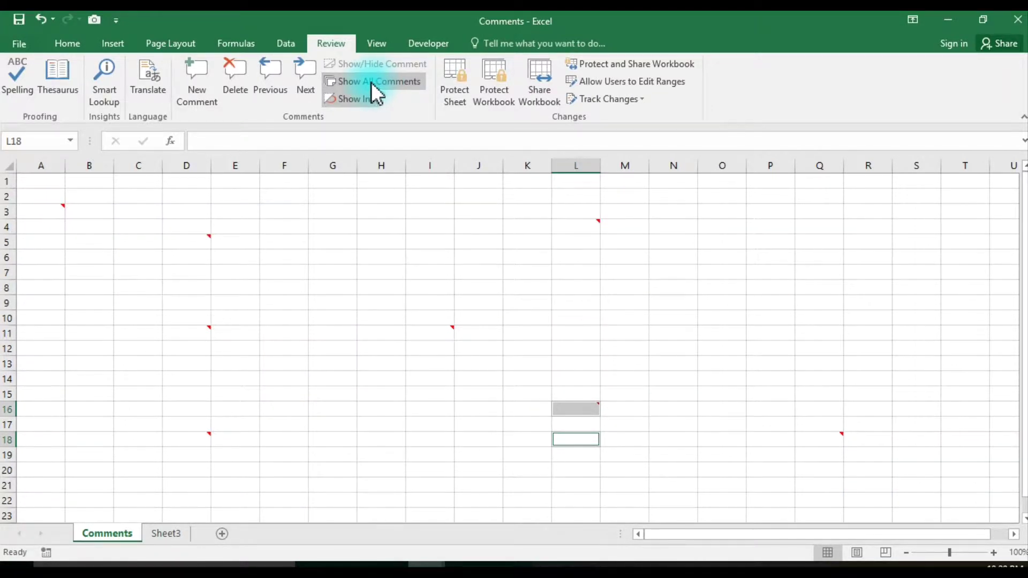
pyautogui.click(370, 82)
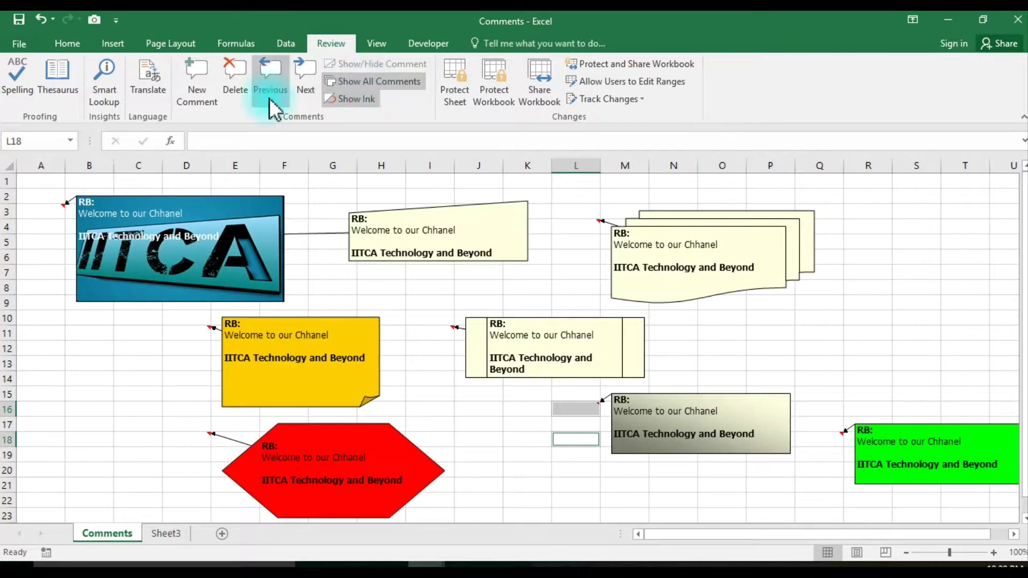
pyautogui.click(369, 82)
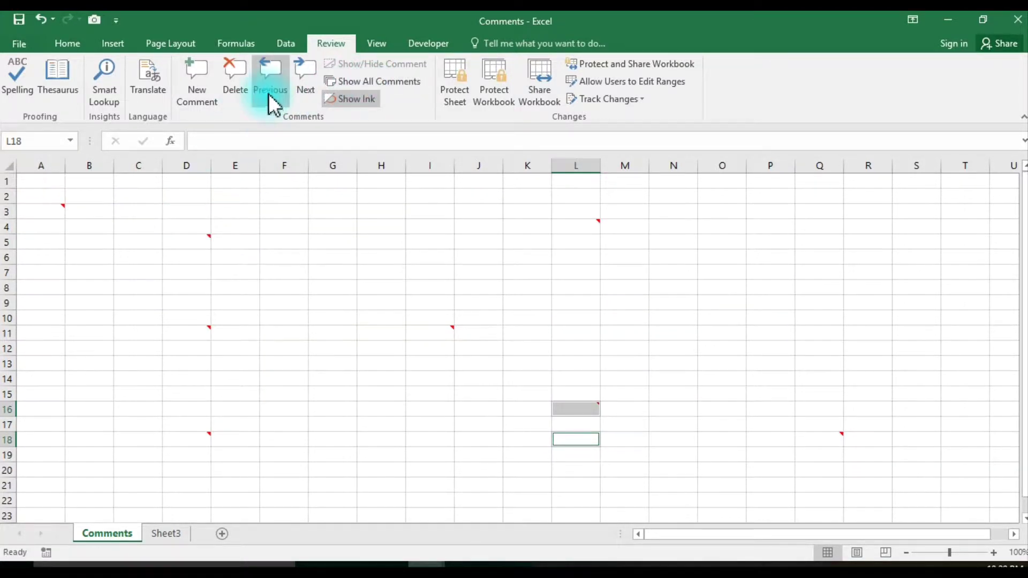
# Step forward through each comment to the end of the workbook, declining to restart.
pyautogui.click(298, 82)
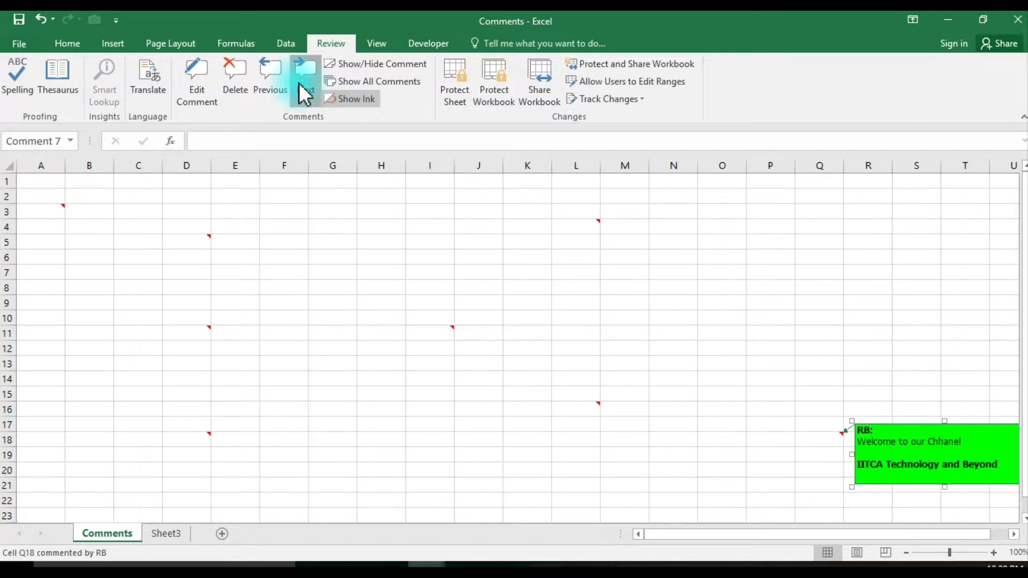
pyautogui.click(299, 83)
pyautogui.click(298, 83)
pyautogui.click(298, 82)
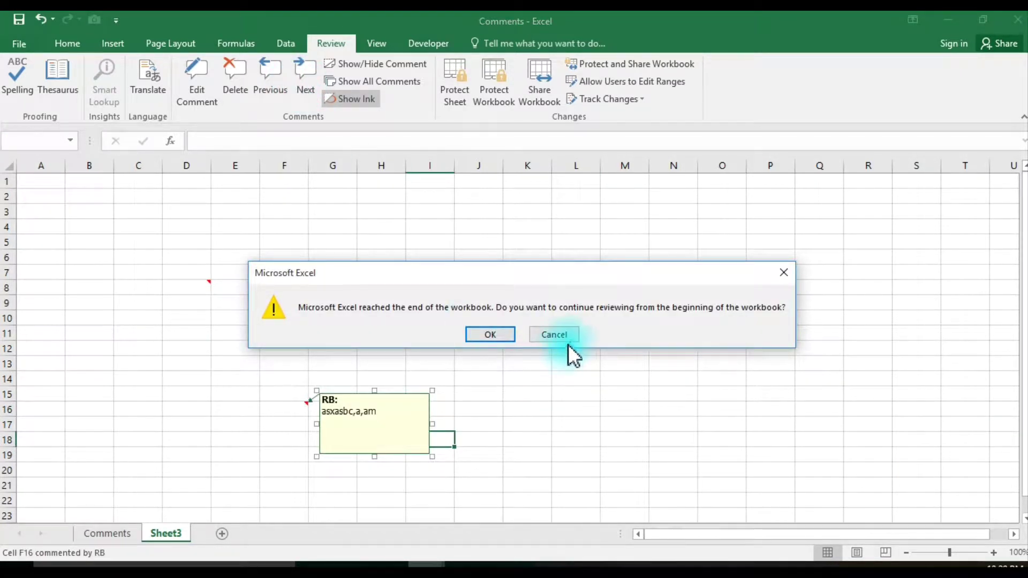
pyautogui.click(568, 337)
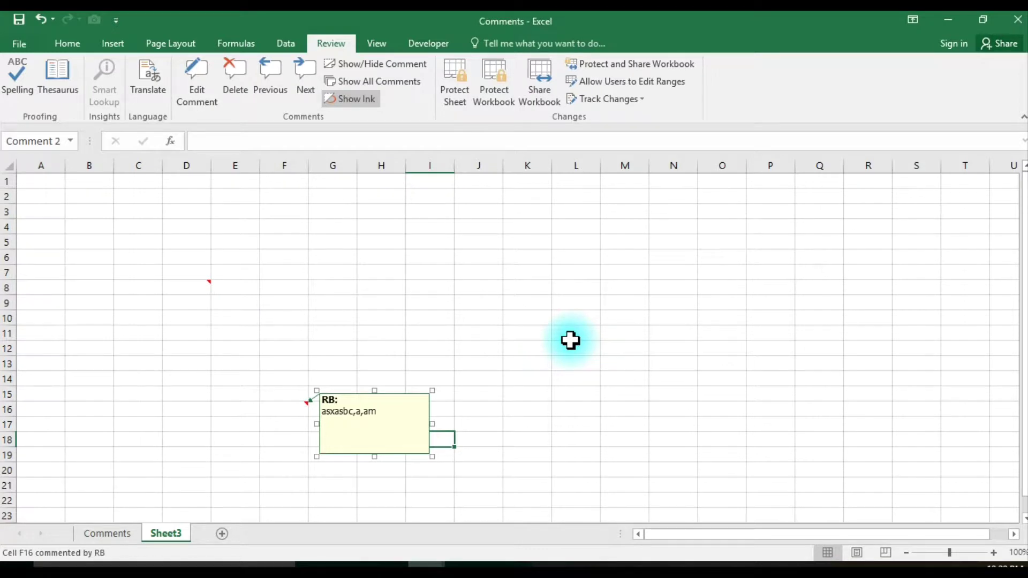
# Step back through the comments from D8 to the D5 comment and start editing it.
pyautogui.click(268, 97)
pyautogui.click(265, 89)
pyautogui.click(265, 89)
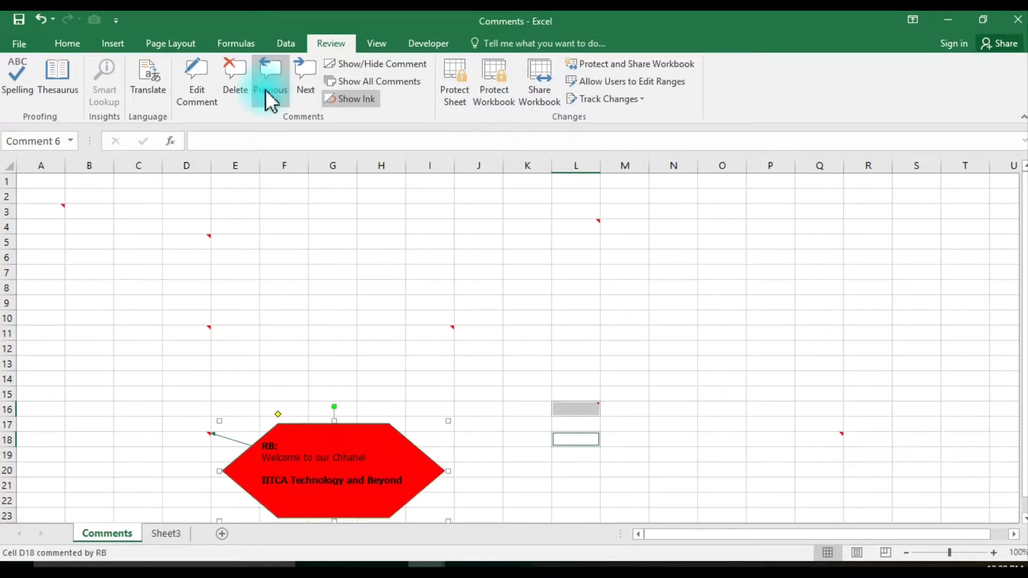
pyautogui.click(266, 89)
pyautogui.click(264, 90)
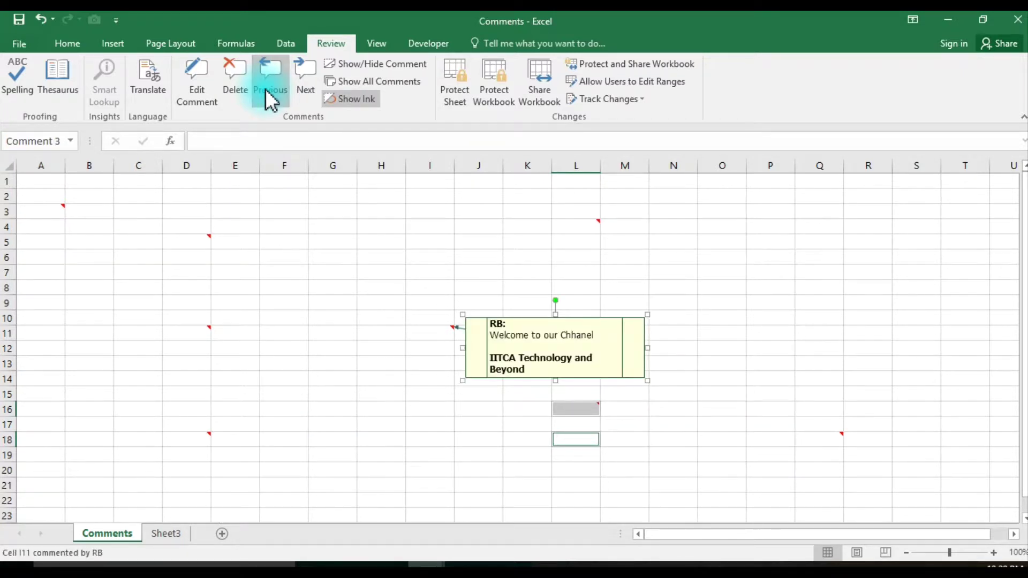
pyautogui.click(266, 89)
pyautogui.click(265, 88)
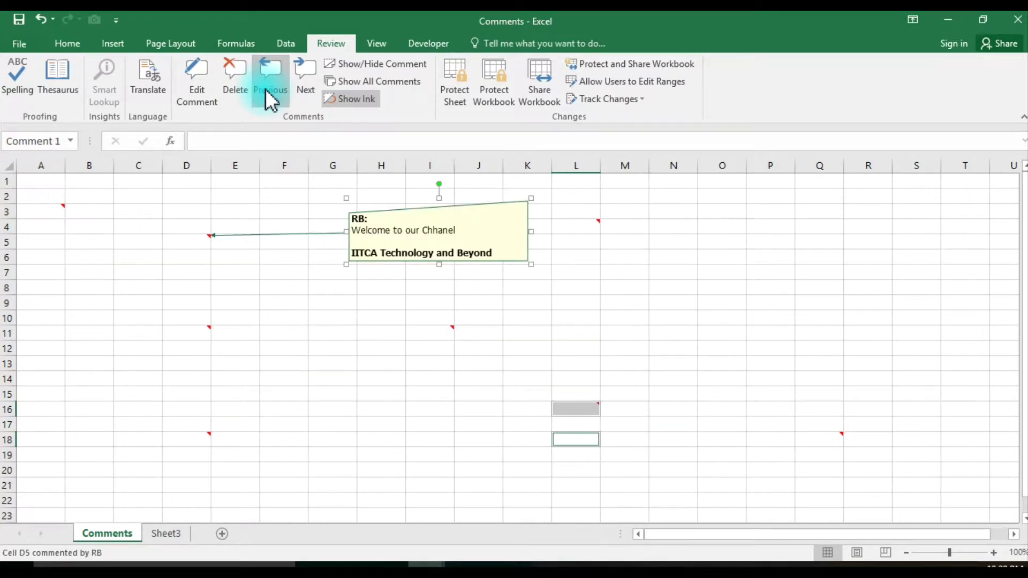
pyautogui.click(210, 94)
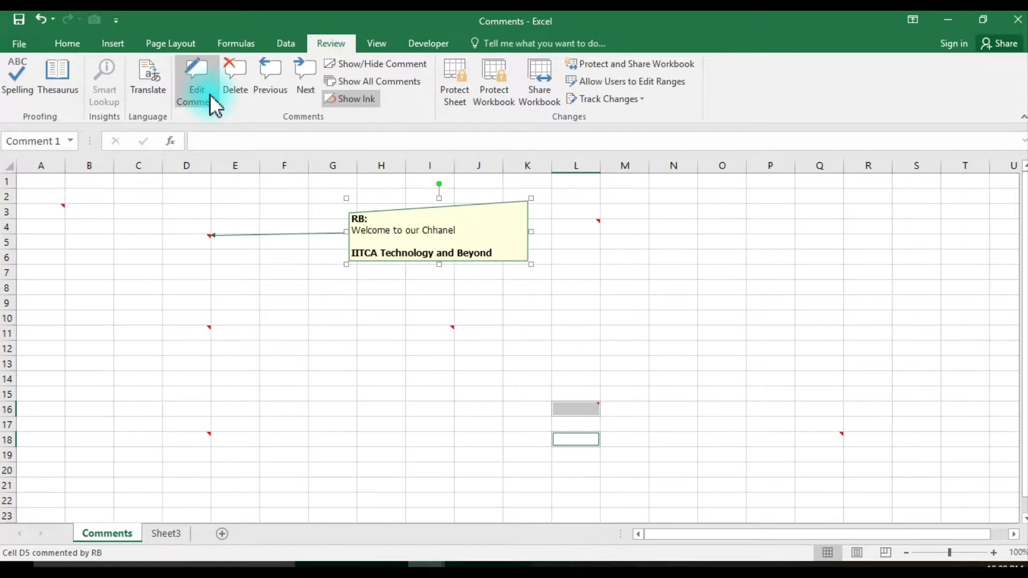
# Leave the D5 comment, show Sheet3's comments, then hide every comment box on the Comments sheet.
pyautogui.click(382, 251)
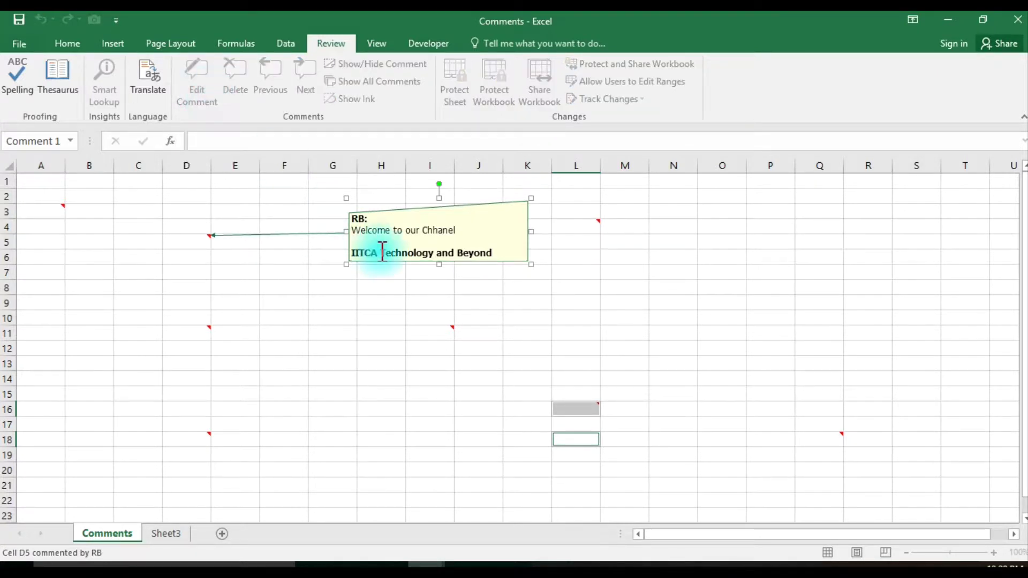
pyautogui.click(350, 335)
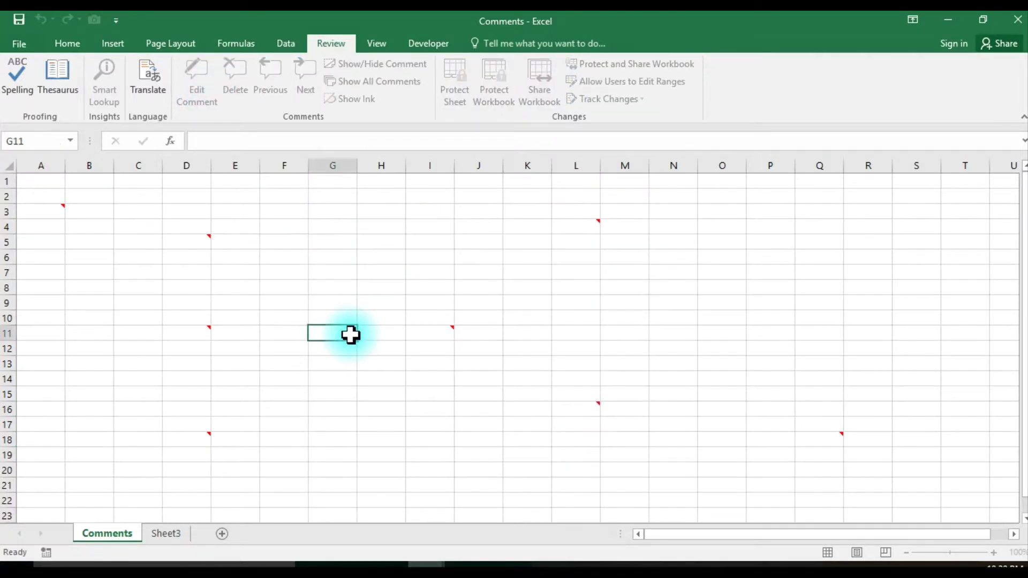
pyautogui.click(173, 533)
pyautogui.click(392, 86)
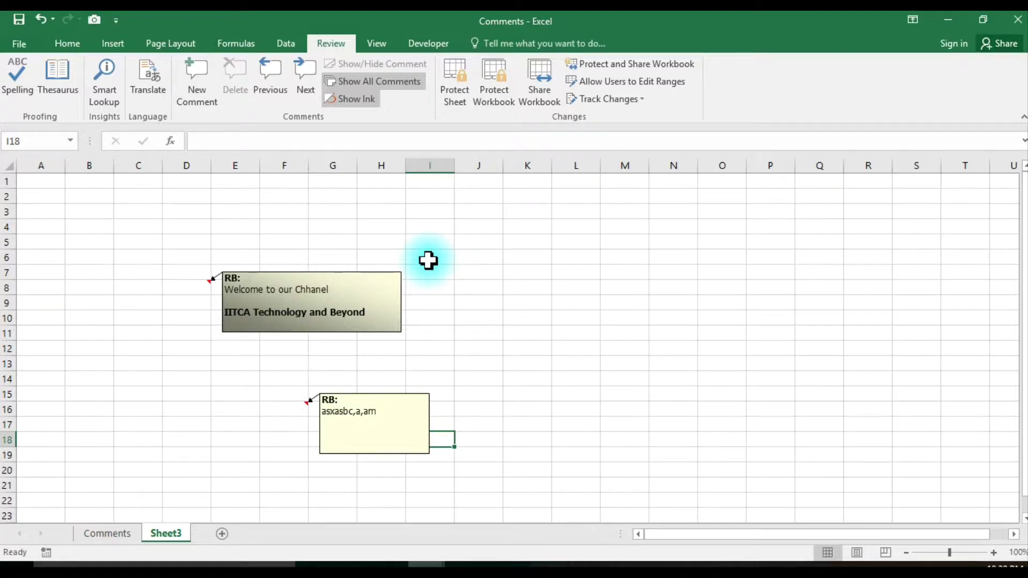
pyautogui.click(119, 536)
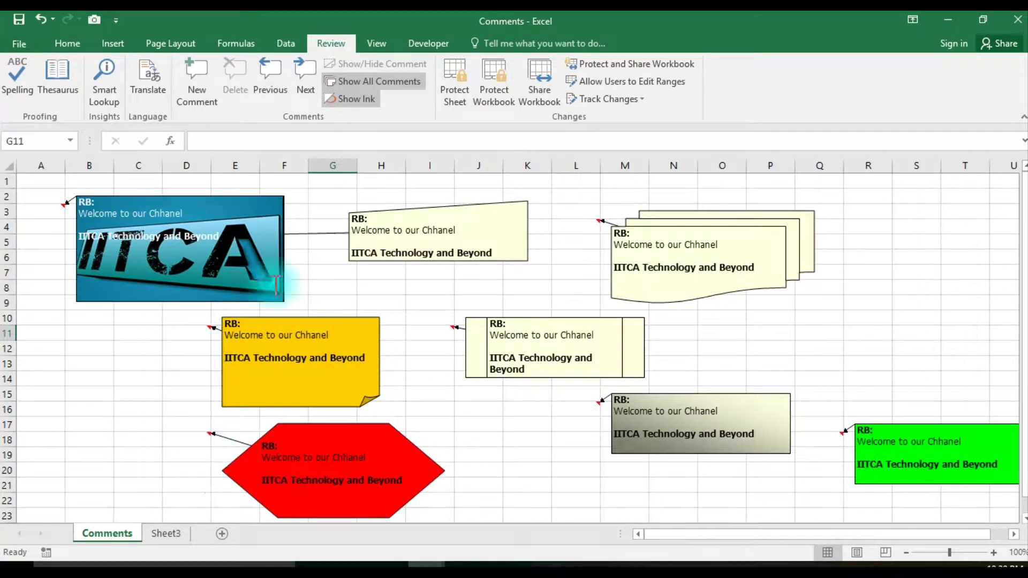
pyautogui.click(401, 81)
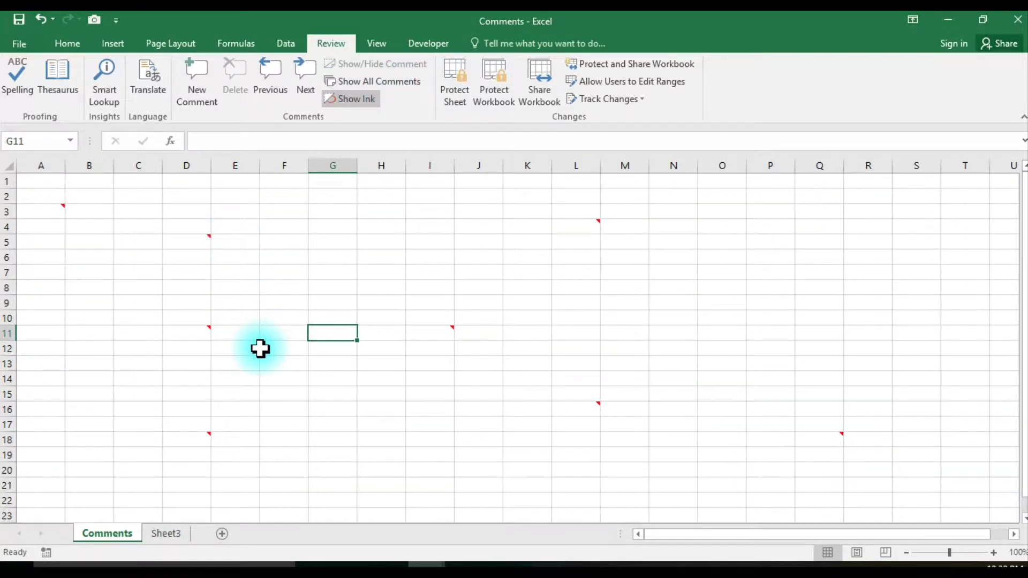
# Set Excel's Advanced display option for commented cells to 'No comments or indicators'.
pyautogui.click(30, 46)
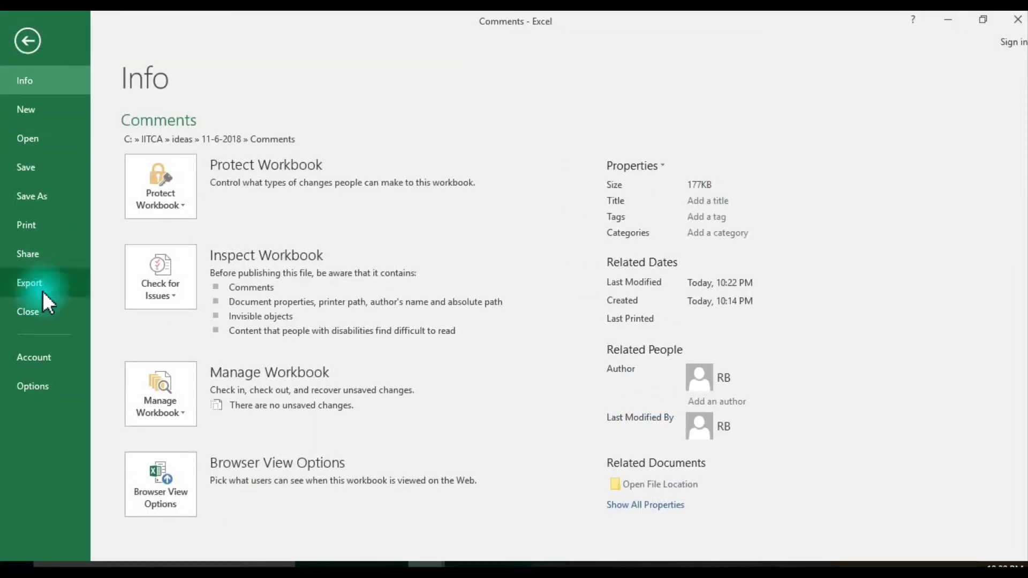
pyautogui.click(32, 388)
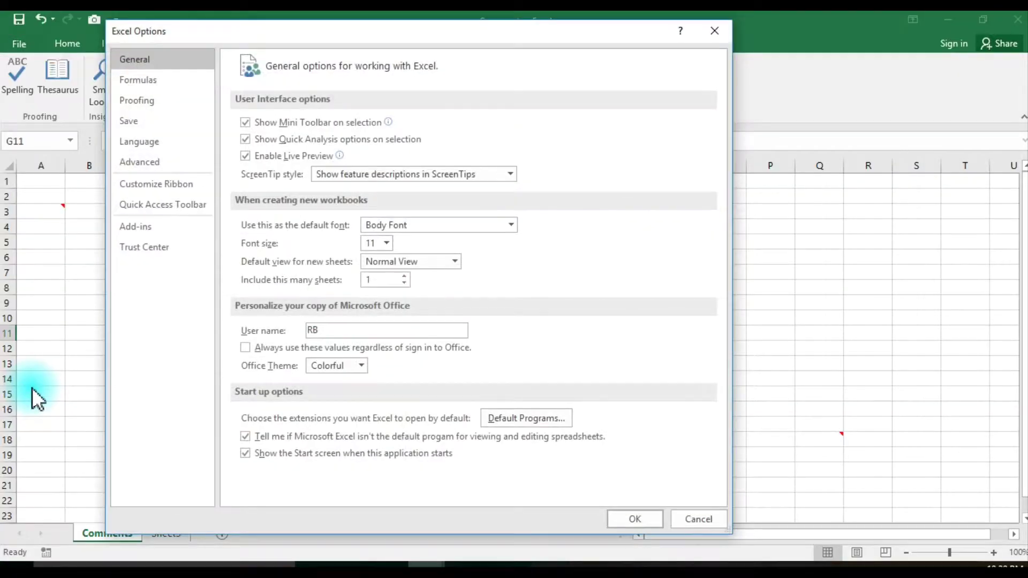
pyautogui.click(171, 162)
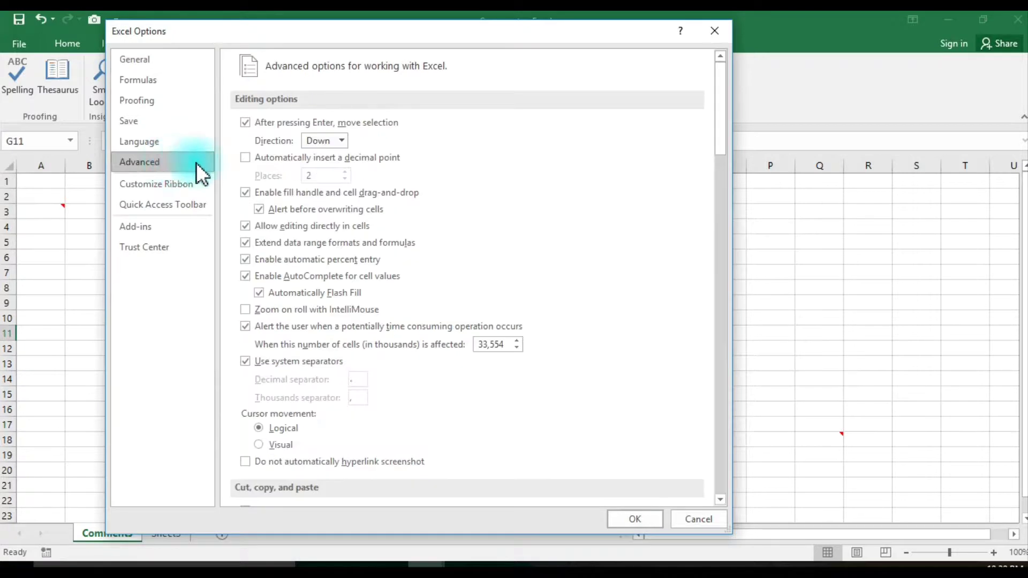
pyautogui.moveTo(721, 129); pyautogui.dragTo(715, 277)
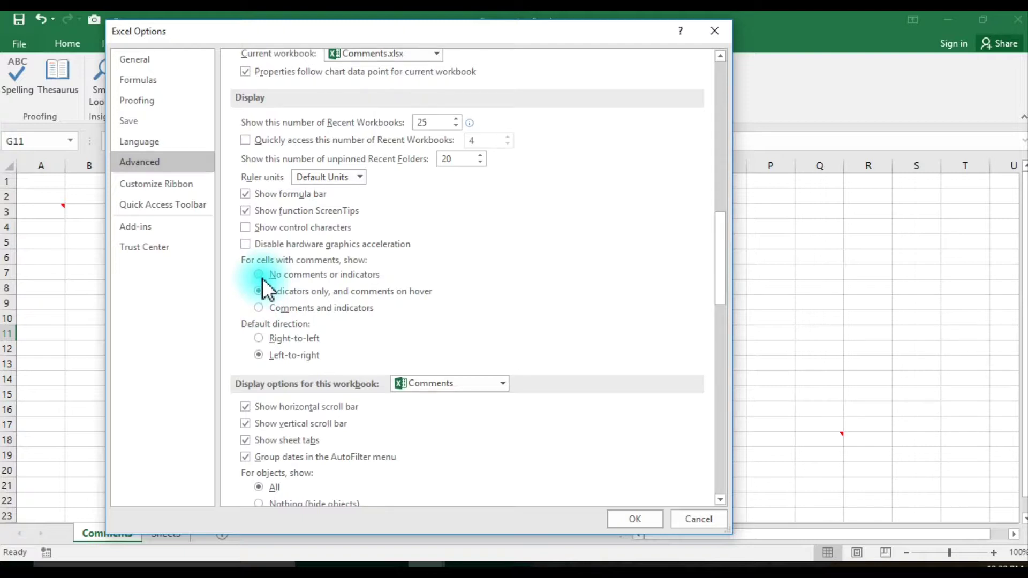
pyautogui.click(624, 518)
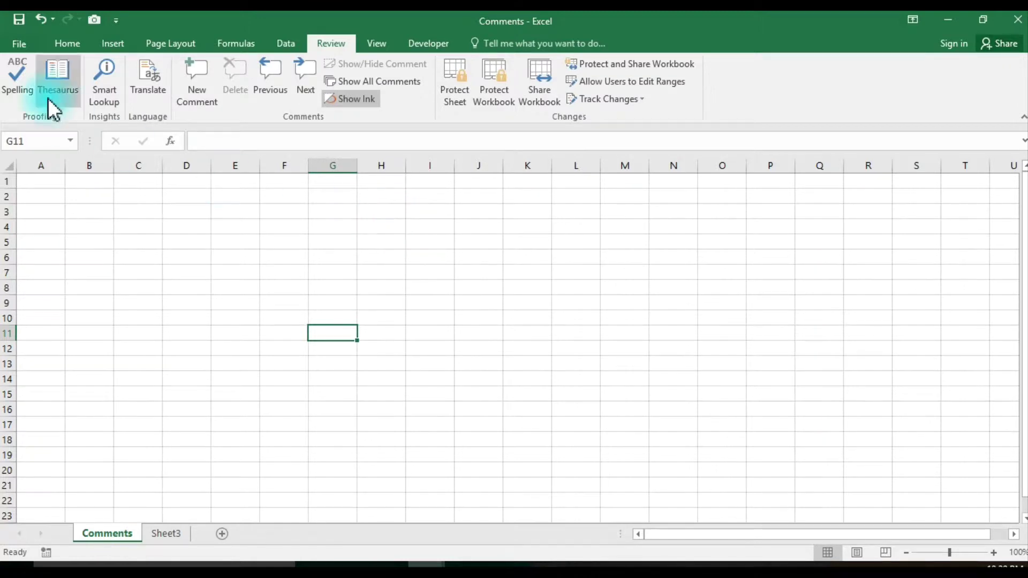
# Switch the comment display to 'Indicators only, and comments on hover', then reopen File Info.
pyautogui.click(26, 46)
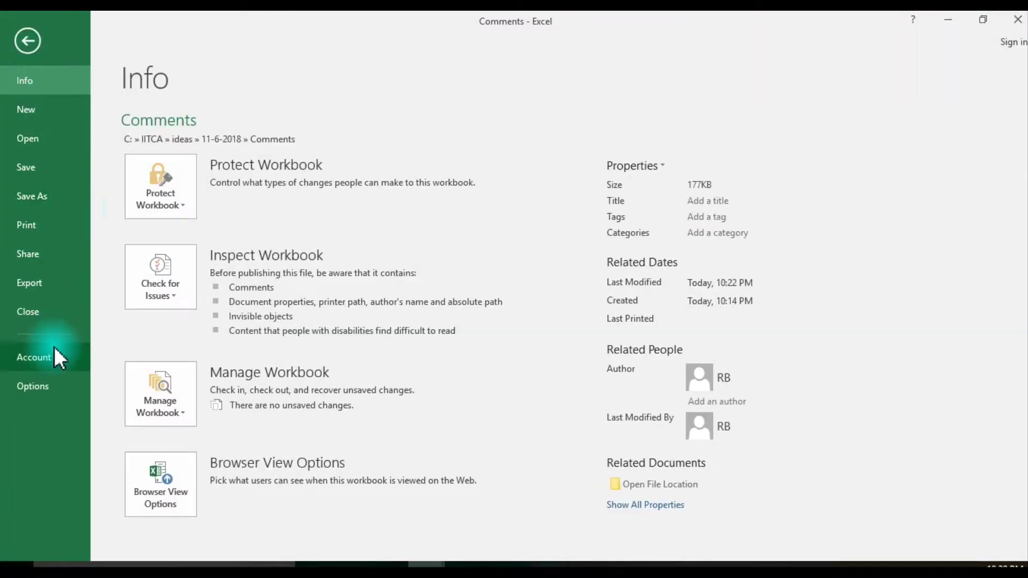
pyautogui.click(49, 389)
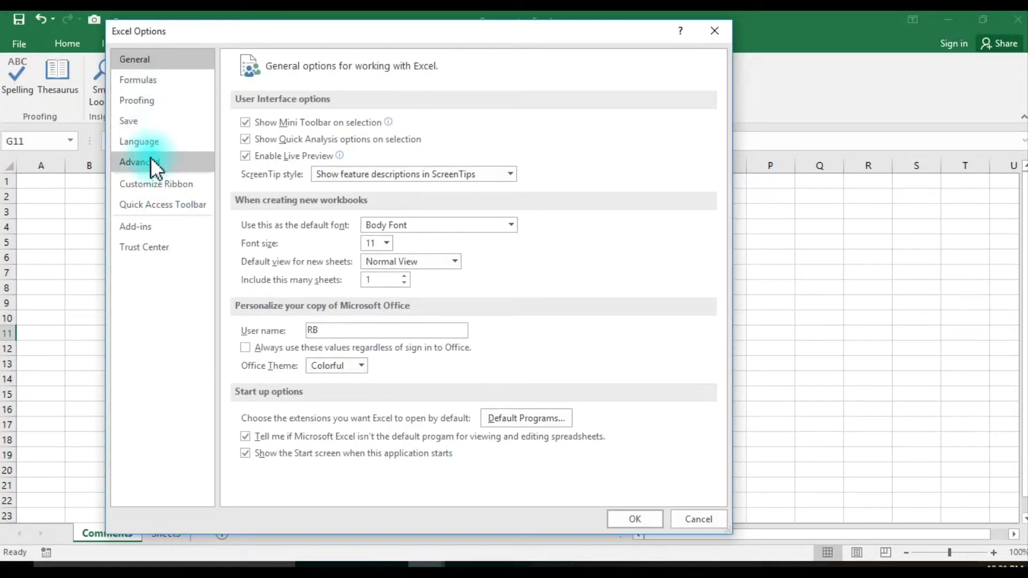
pyautogui.click(151, 160)
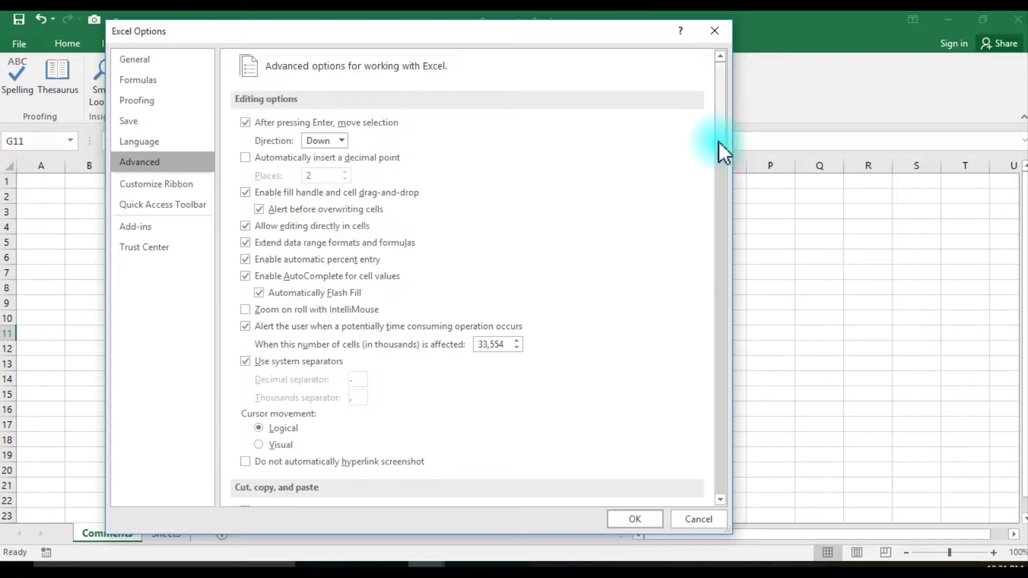
pyautogui.moveTo(719, 142); pyautogui.dragTo(704, 289)
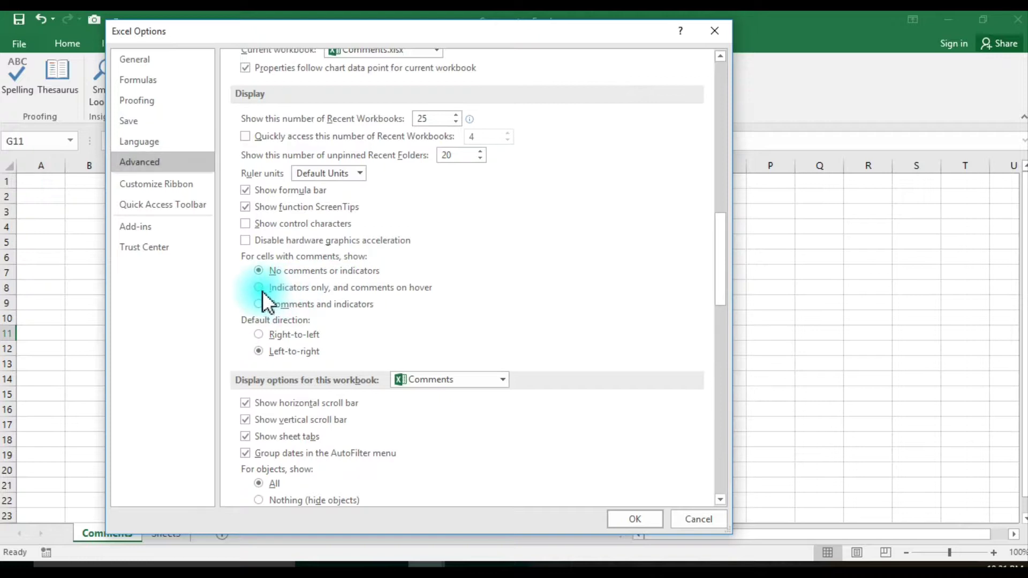
pyautogui.click(642, 522)
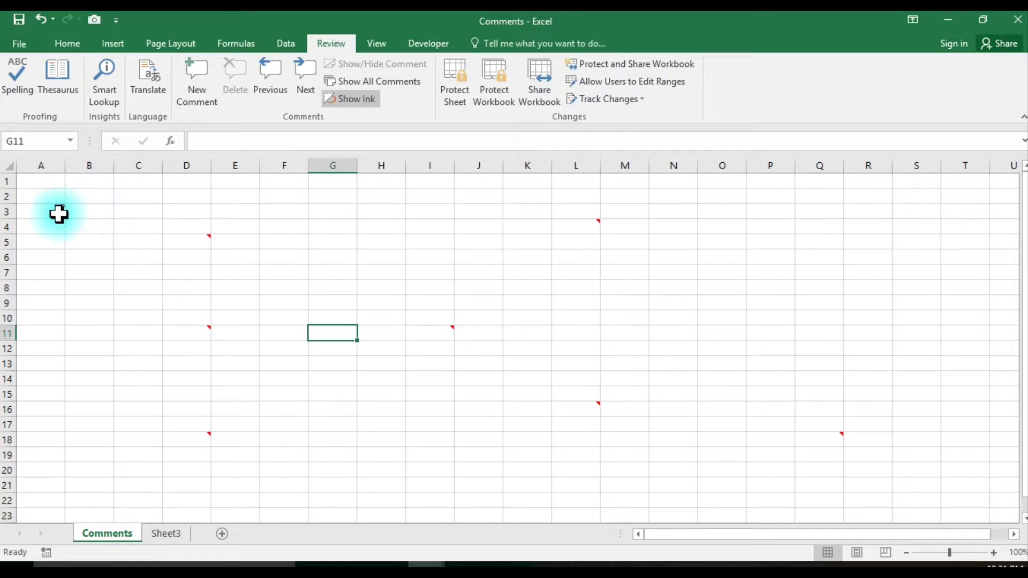
pyautogui.moveTo(575, 229)
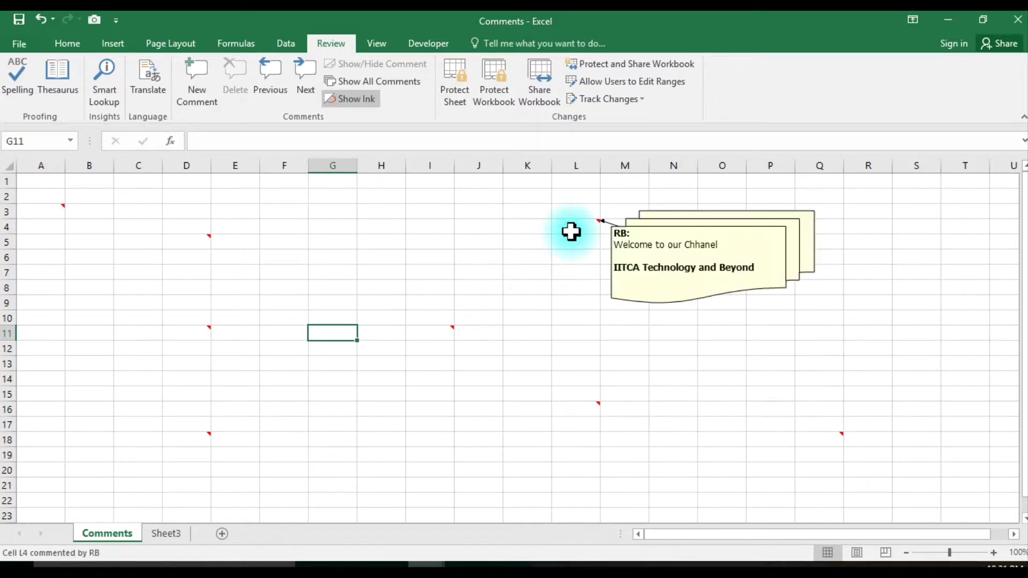
pyautogui.click(573, 290)
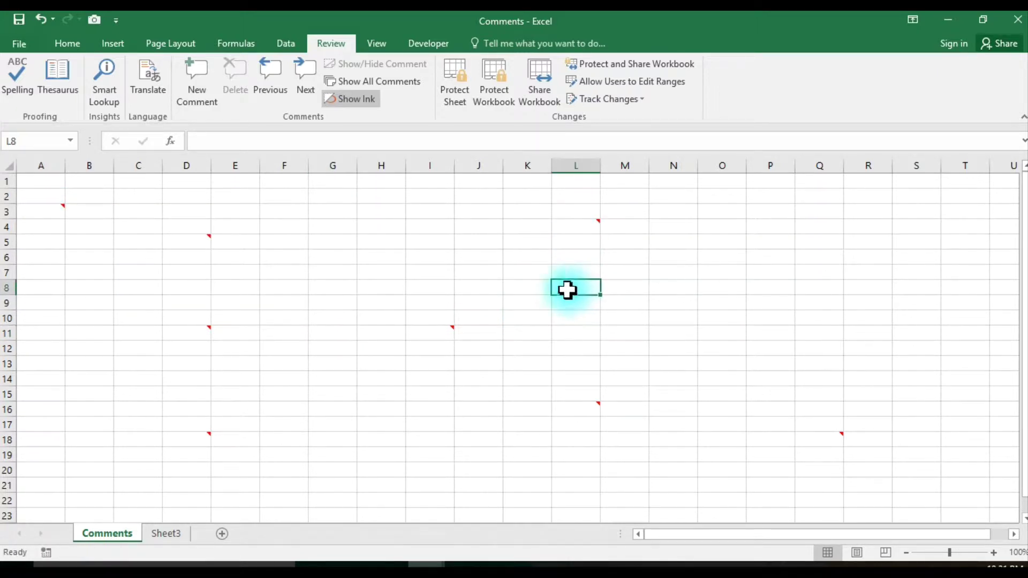
pyautogui.click(13, 48)
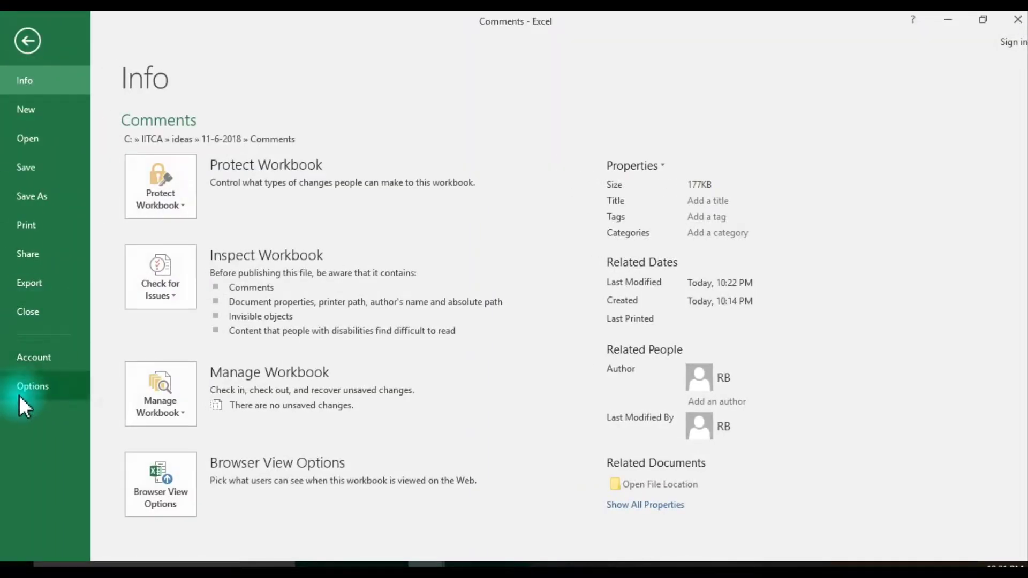
# Change the Advanced display option for commented cells to 'Comments and indicators'.
pyautogui.click(25, 385)
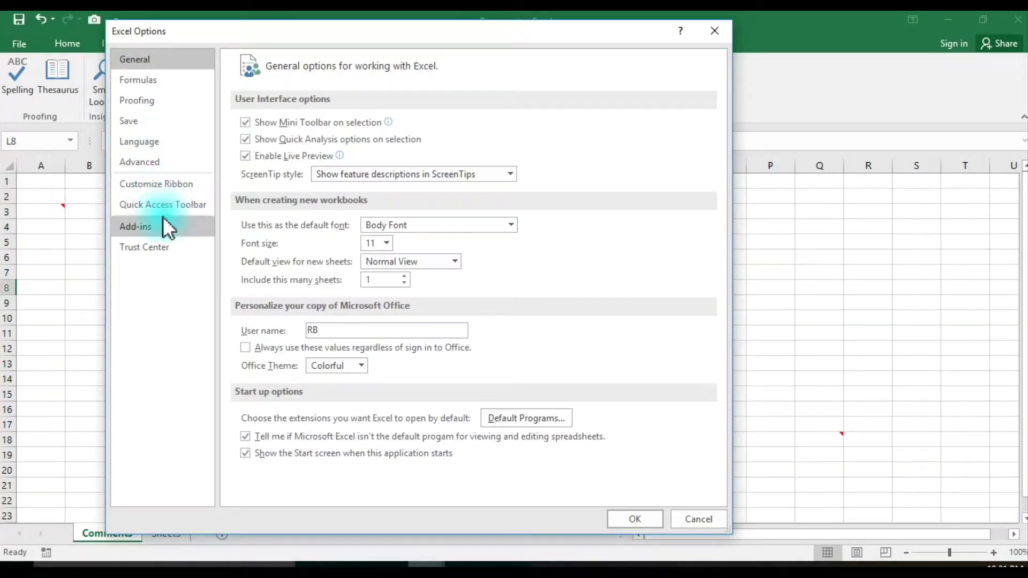
pyautogui.click(155, 160)
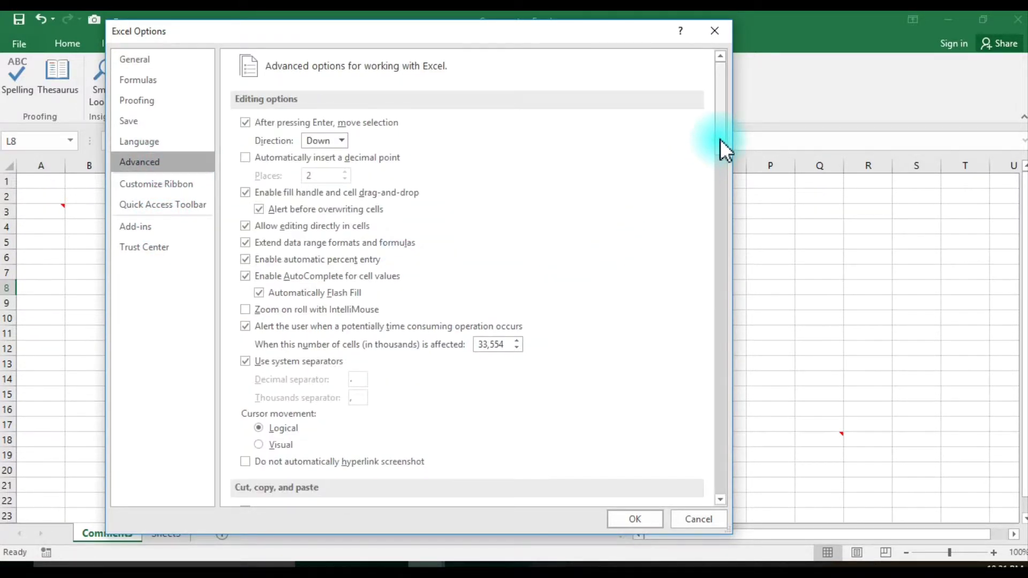
pyautogui.moveTo(720, 139); pyautogui.dragTo(704, 279)
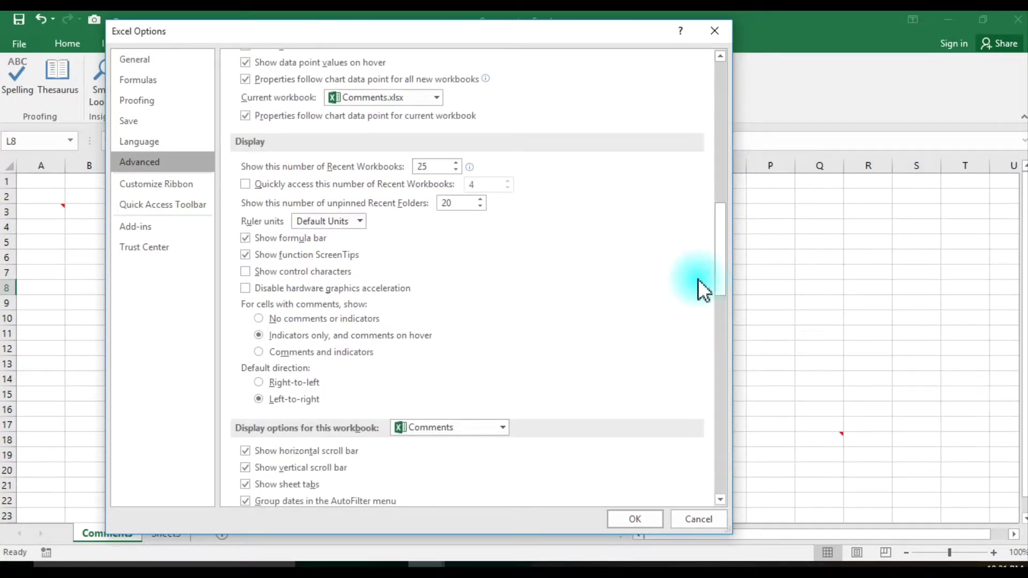
pyautogui.click(271, 352)
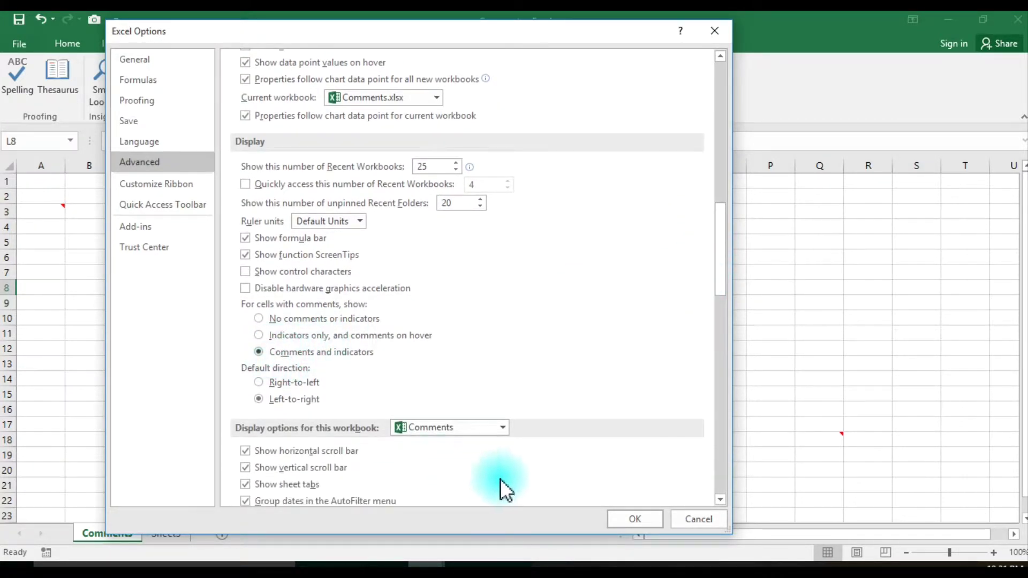
pyautogui.click(636, 518)
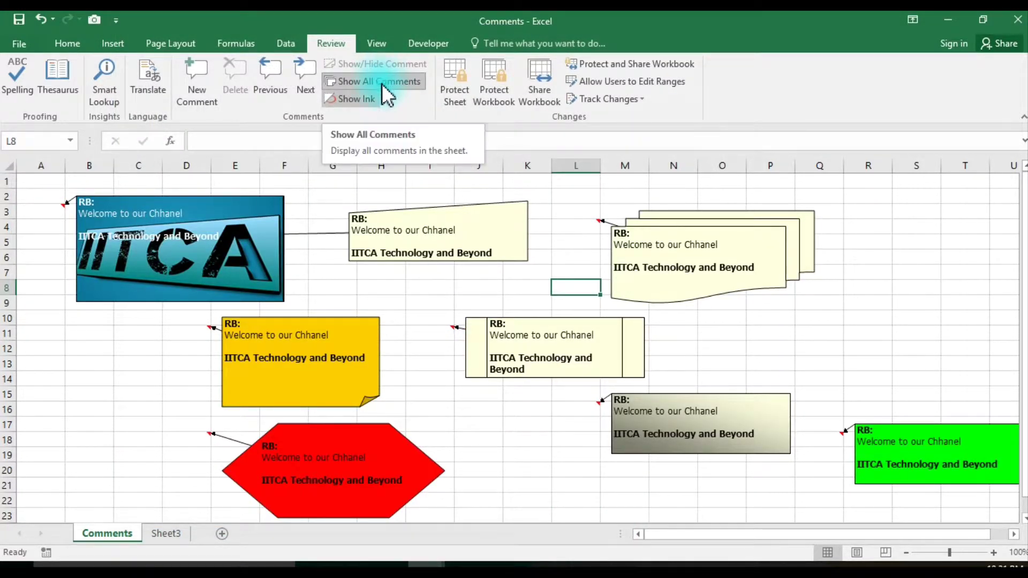
pyautogui.click(408, 83)
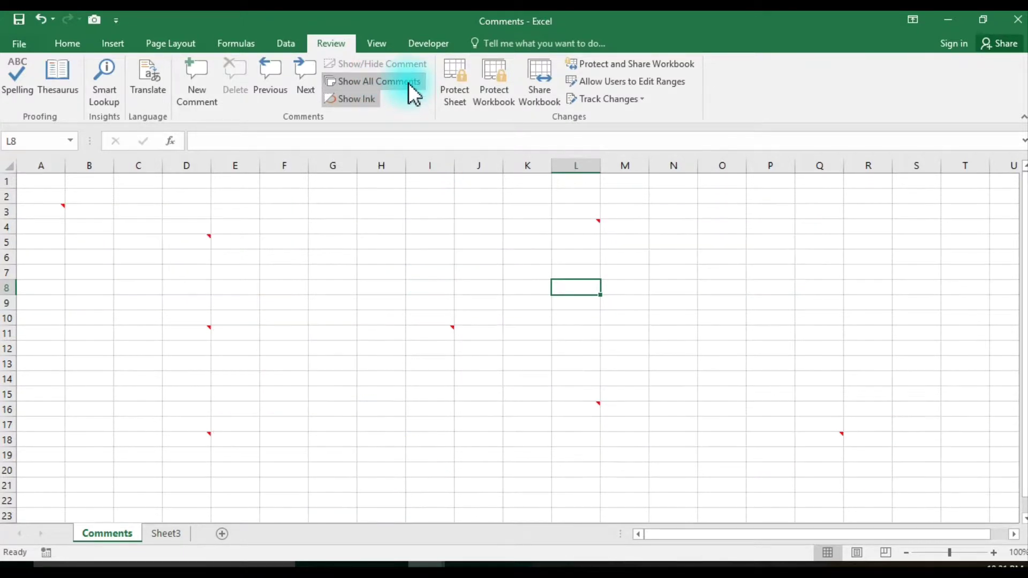
pyautogui.click(408, 83)
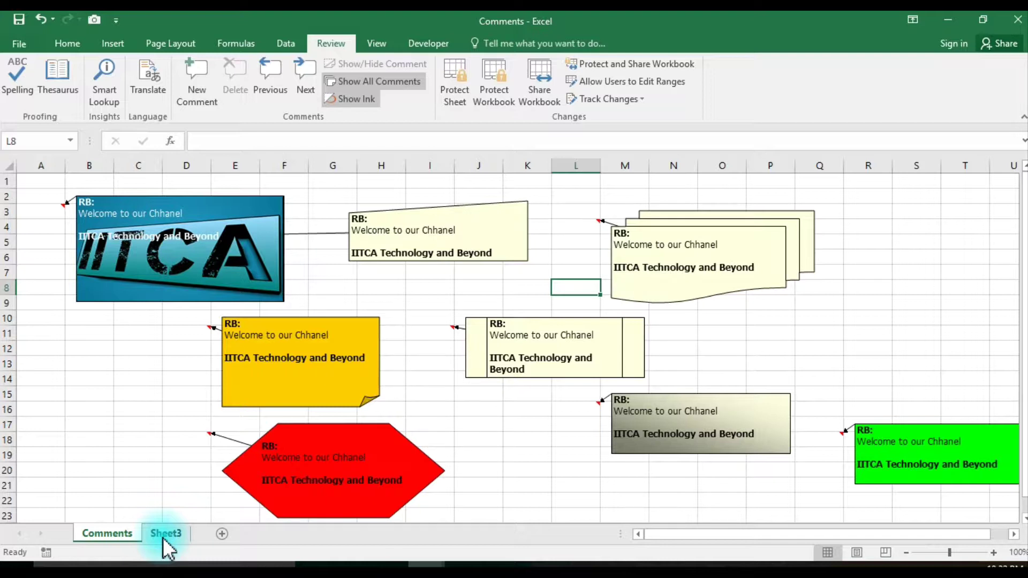
# Go to Sheet3 and select the plain 'asxasbc,a,am' comment box on cell F16.
pyautogui.click(164, 536)
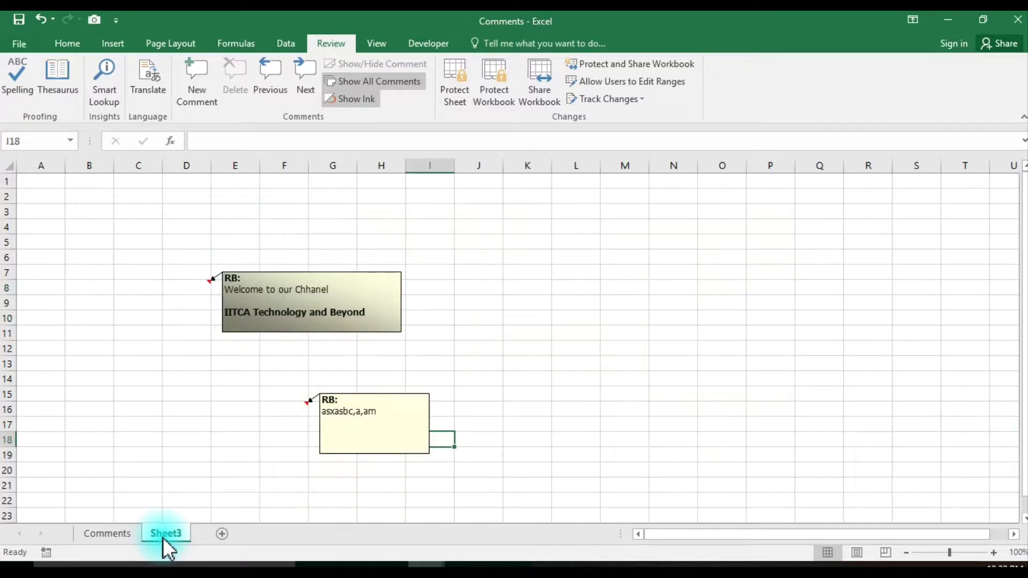
pyautogui.click(596, 362)
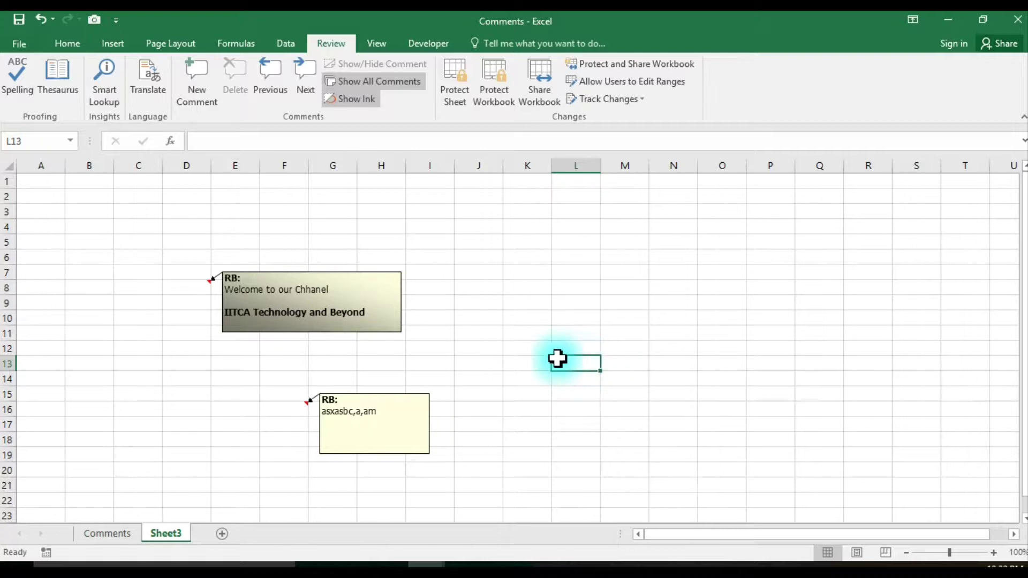
pyautogui.click(117, 538)
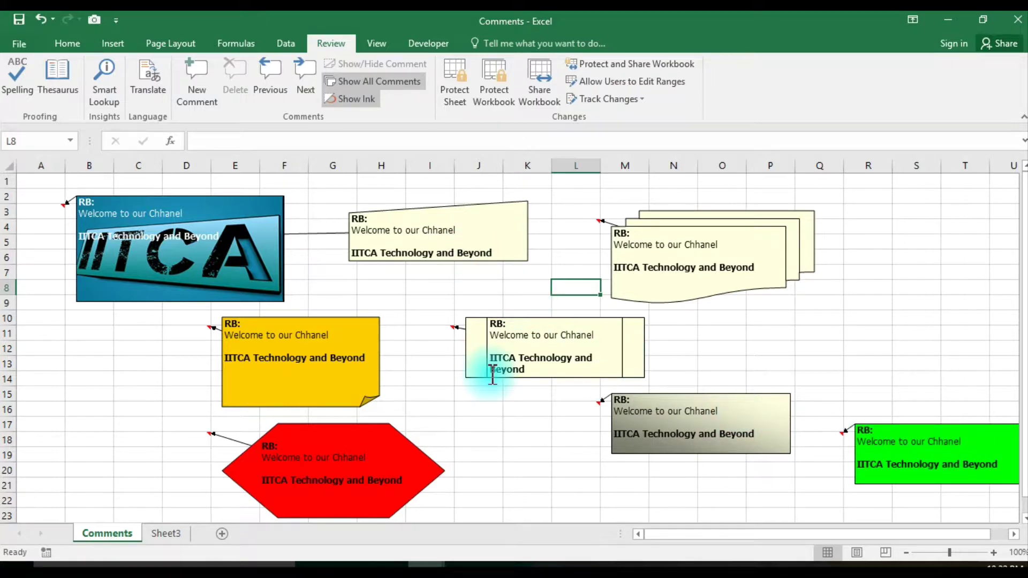
pyautogui.click(162, 534)
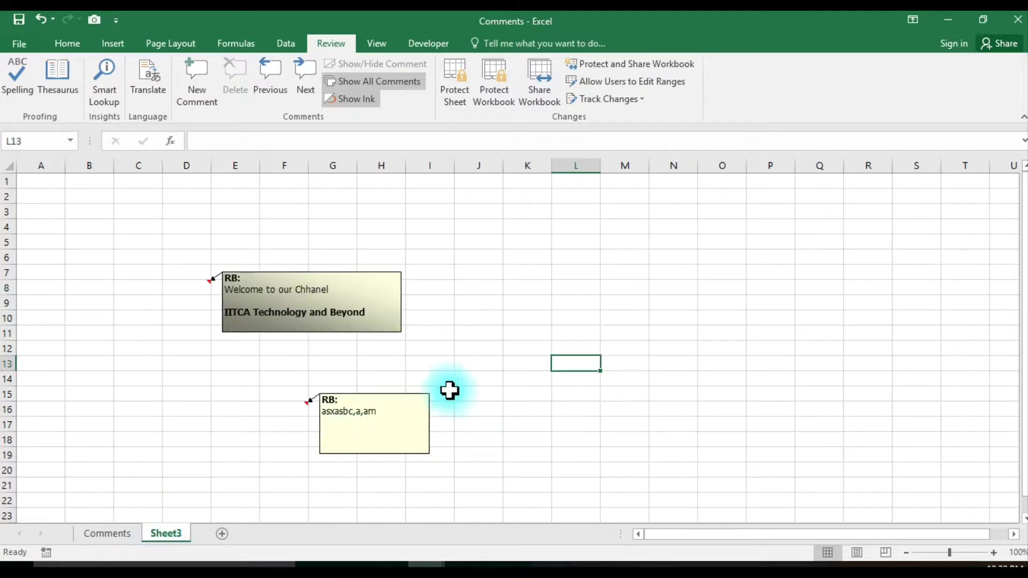
pyautogui.click(411, 394)
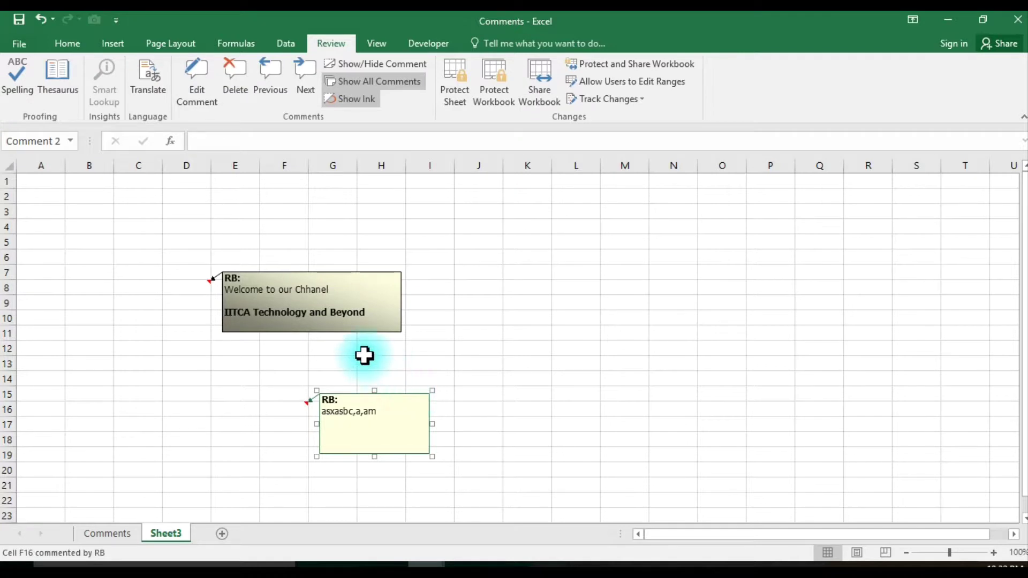
# Open the Quick Access Toolbar's More Commands settings and list All Commands, jumping to C.
pyautogui.click(116, 22)
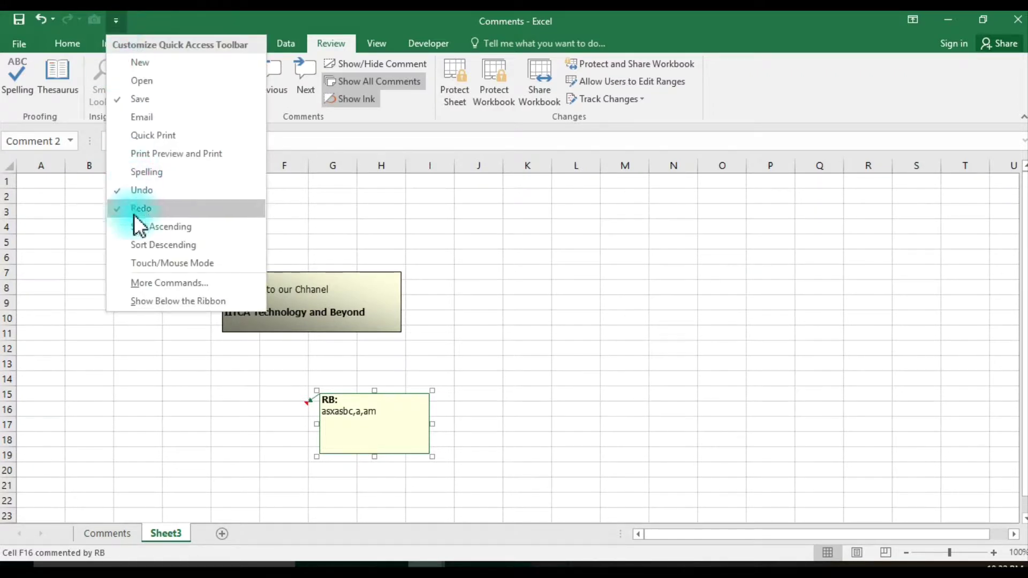
pyautogui.click(143, 281)
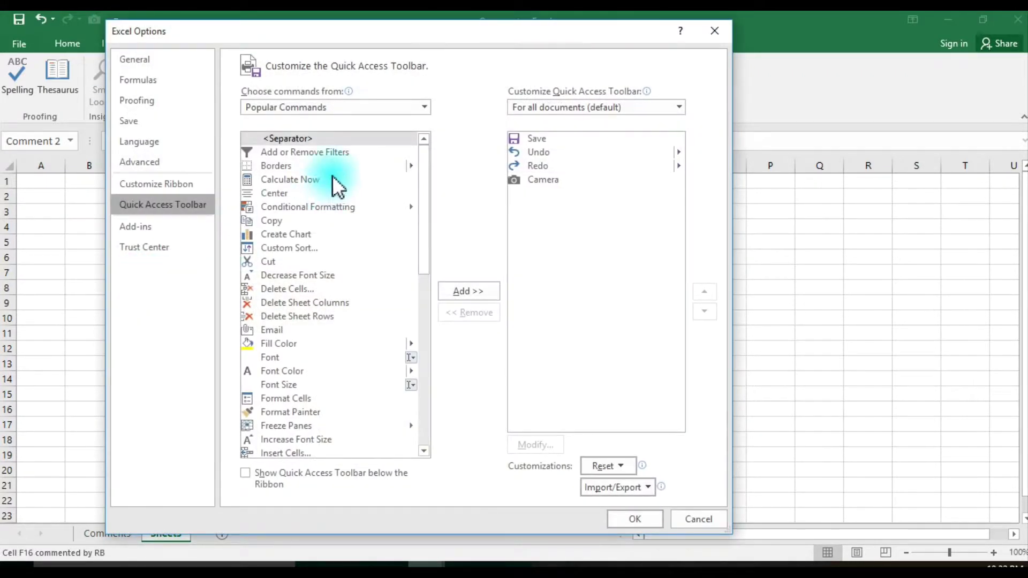
pyautogui.click(344, 108)
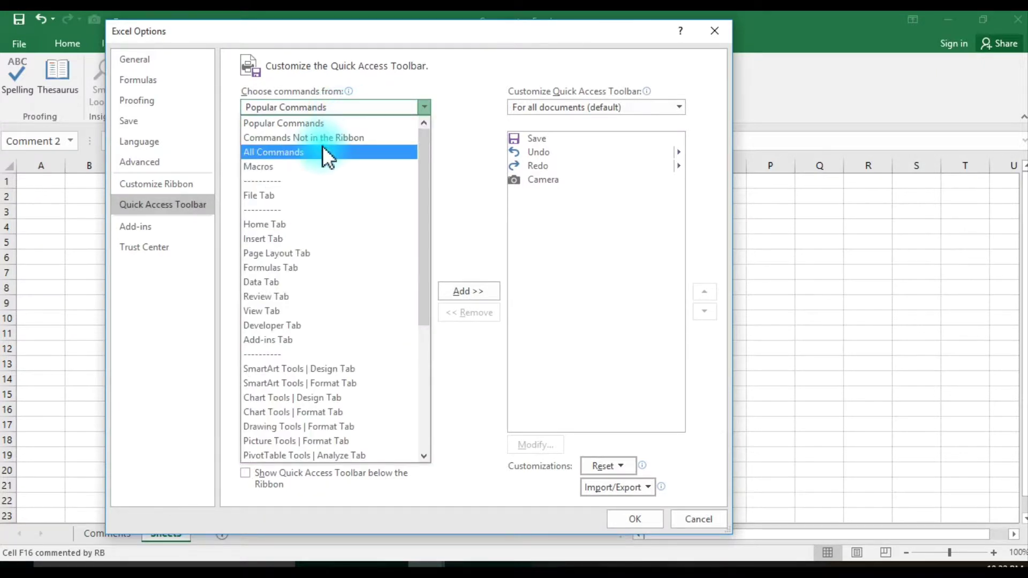
pyautogui.click(322, 147)
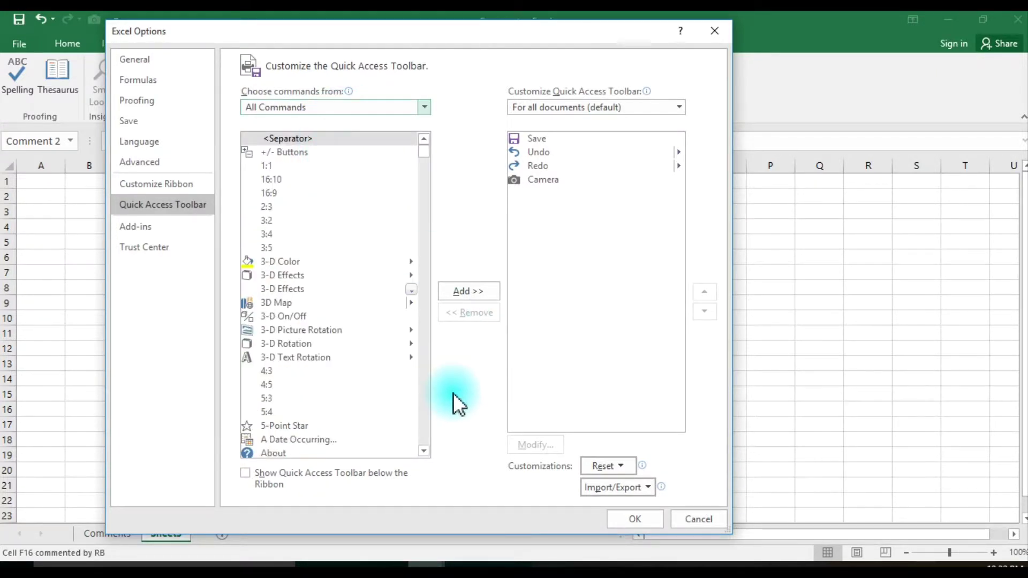
pyautogui.click(342, 430)
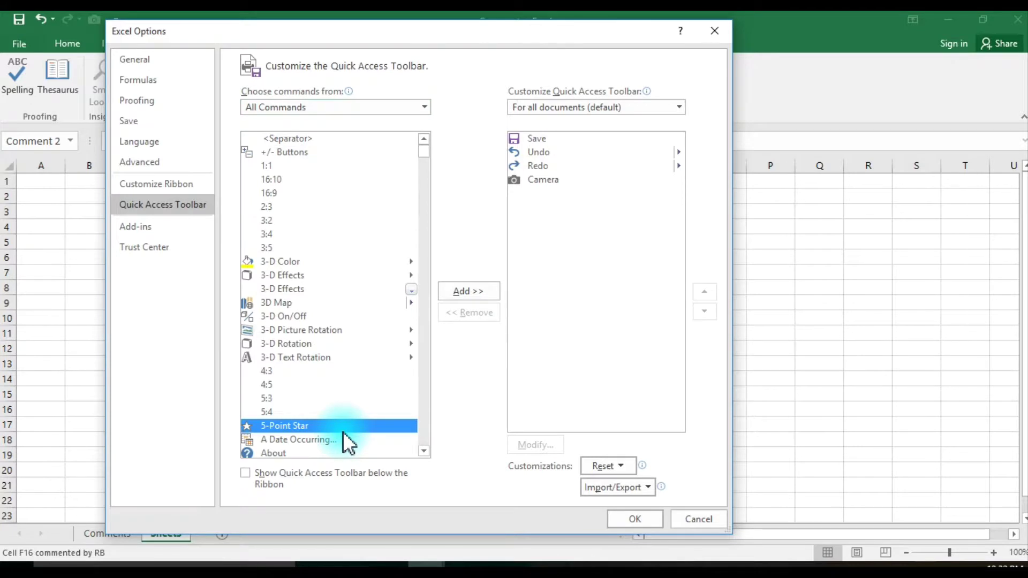
pyautogui.press('c')
# Add the Change Shape command to the Quick Access Toolbar and confirm.
pyautogui.moveTo(426, 449); pyautogui.dragTo(426, 449)
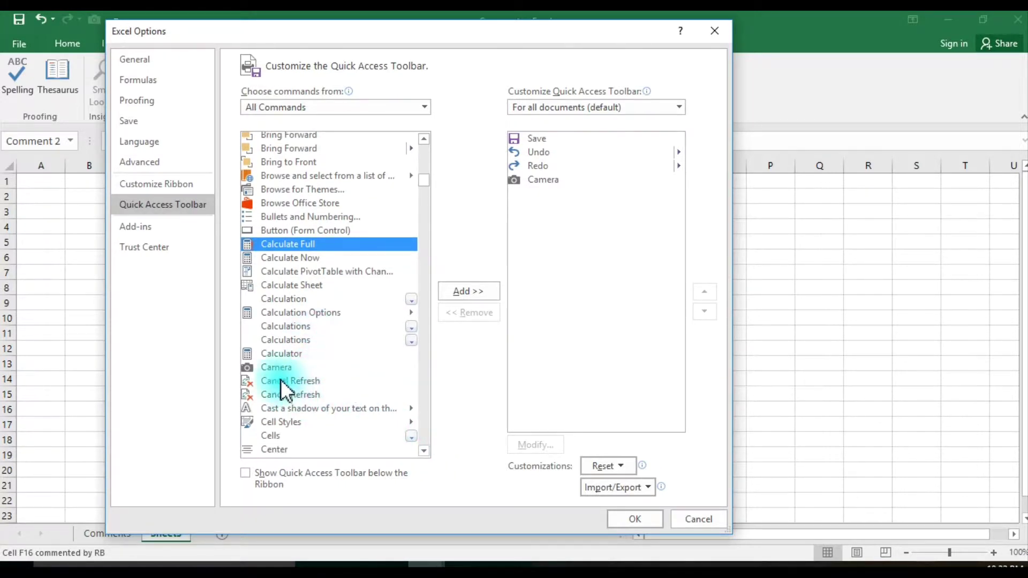
pyautogui.moveTo(424, 451); pyautogui.dragTo(423, 451)
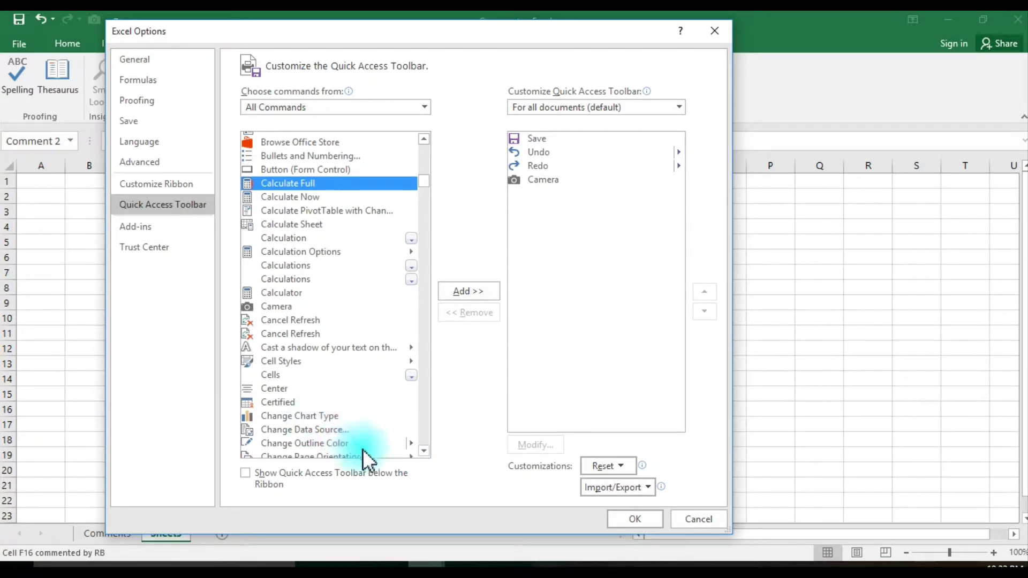
pyautogui.click(424, 451)
pyautogui.click(424, 451)
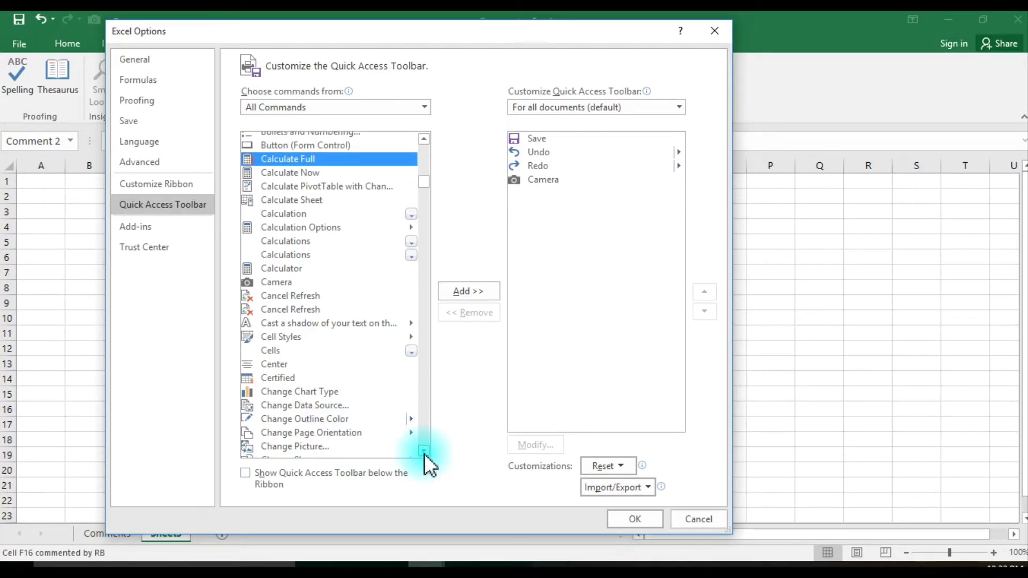
pyautogui.click(424, 451)
pyautogui.click(313, 447)
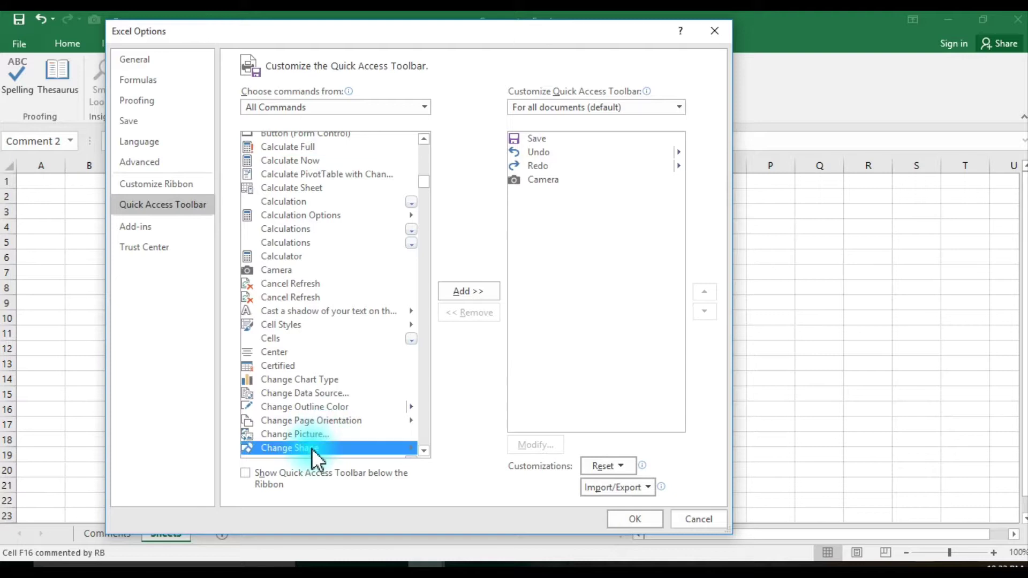
pyautogui.click(472, 295)
pyautogui.click(632, 519)
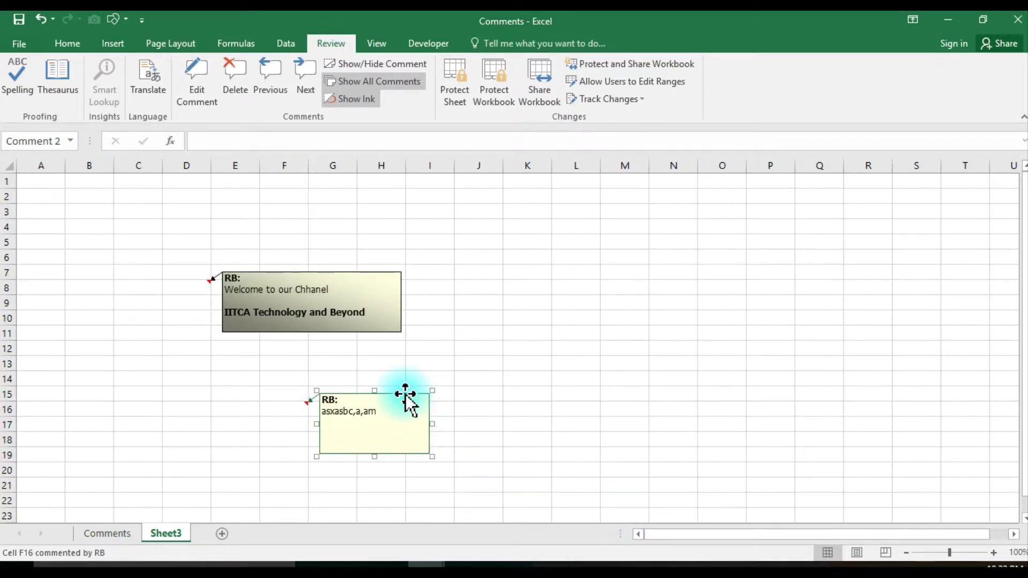
# Reshape the F16 comment with Change Shape, trying Flowchart: Data before settling on Oval.
pyautogui.click(117, 18)
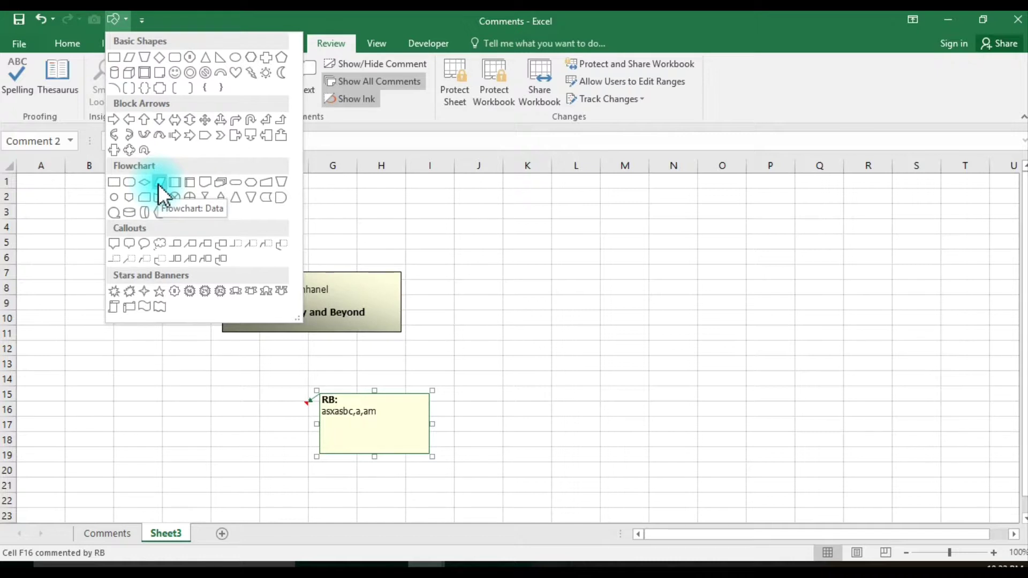
pyautogui.click(158, 184)
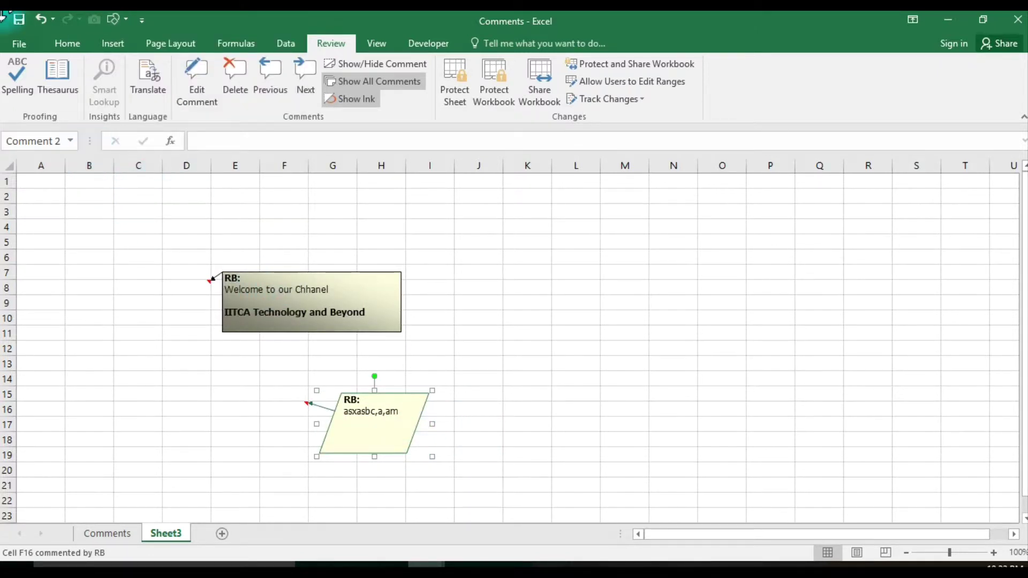
pyautogui.click(117, 20)
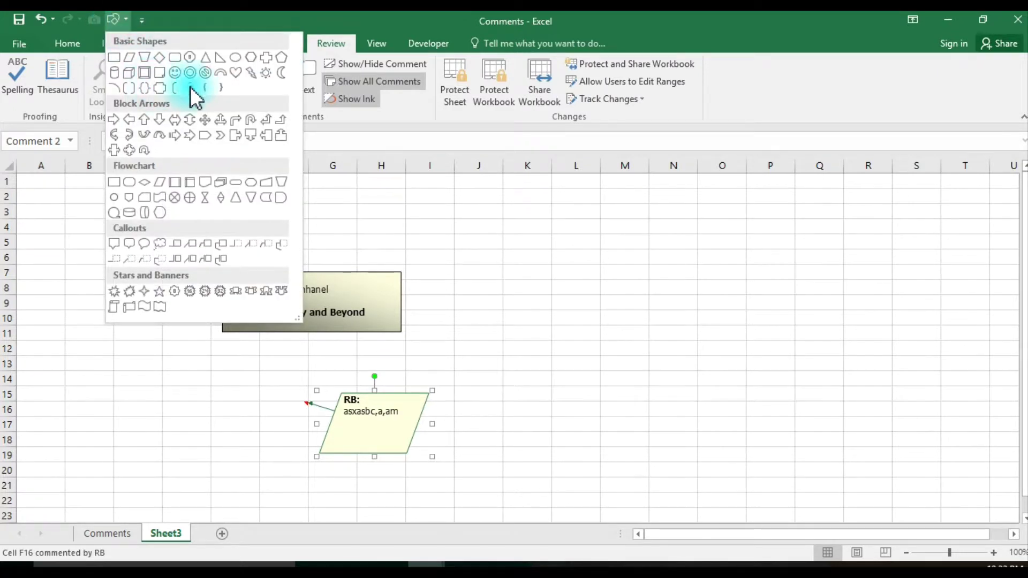
pyautogui.click(239, 59)
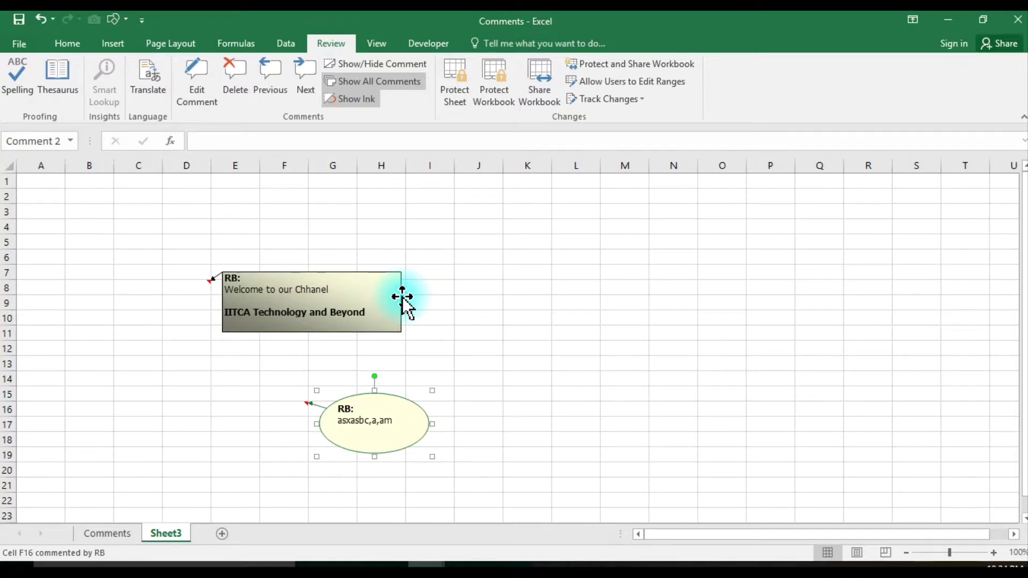
pyautogui.click(402, 297)
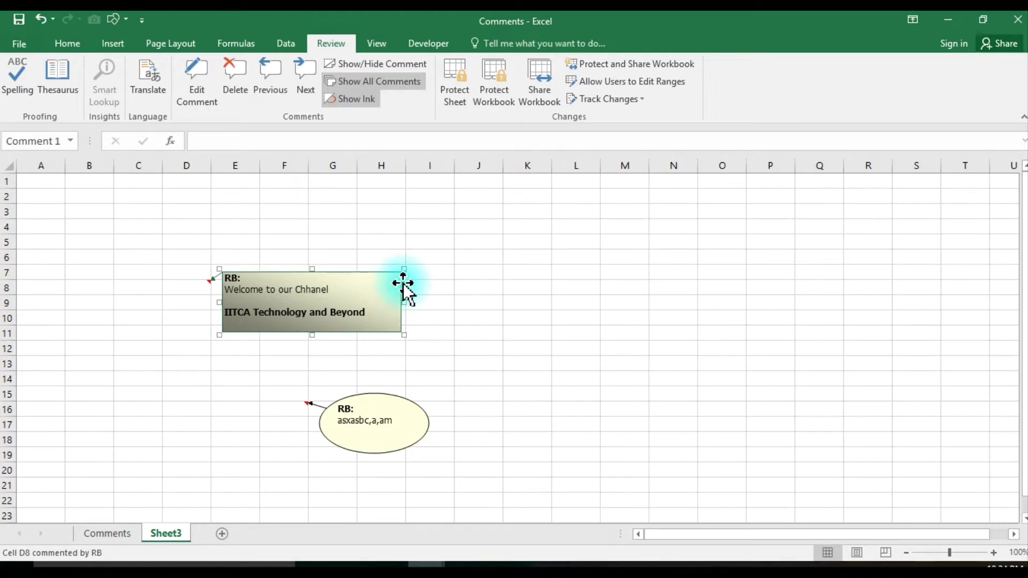
# Give the D8 comment a solid orange fill in Format Comment's Colors and Lines.
pyautogui.rightClick(403, 284)
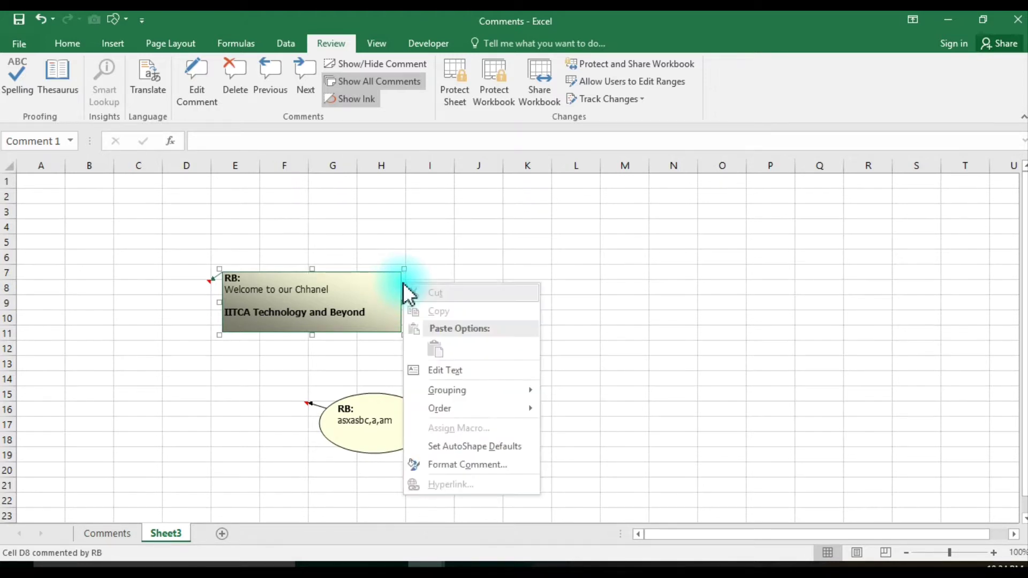
pyautogui.click(448, 469)
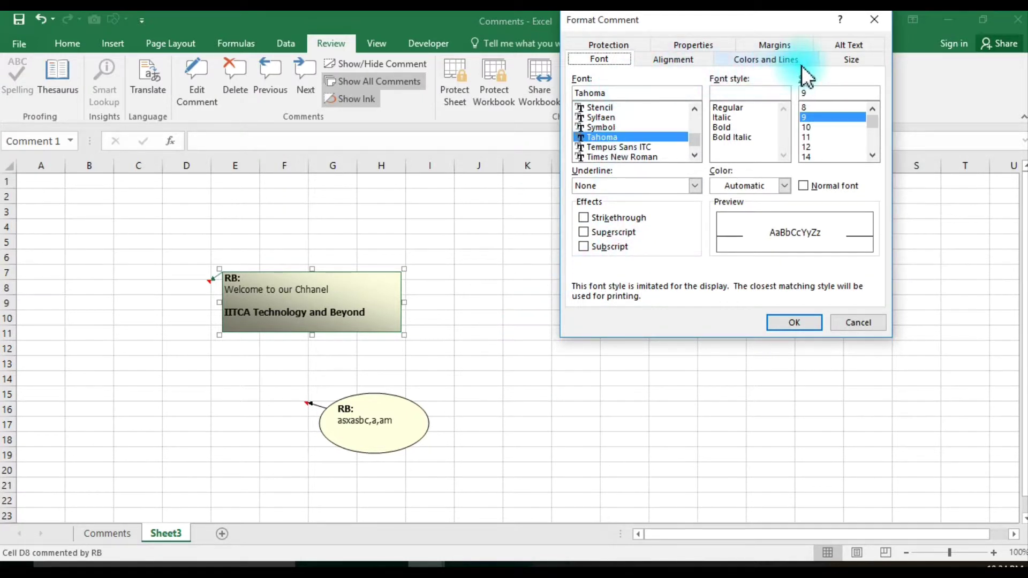
pyautogui.click(774, 59)
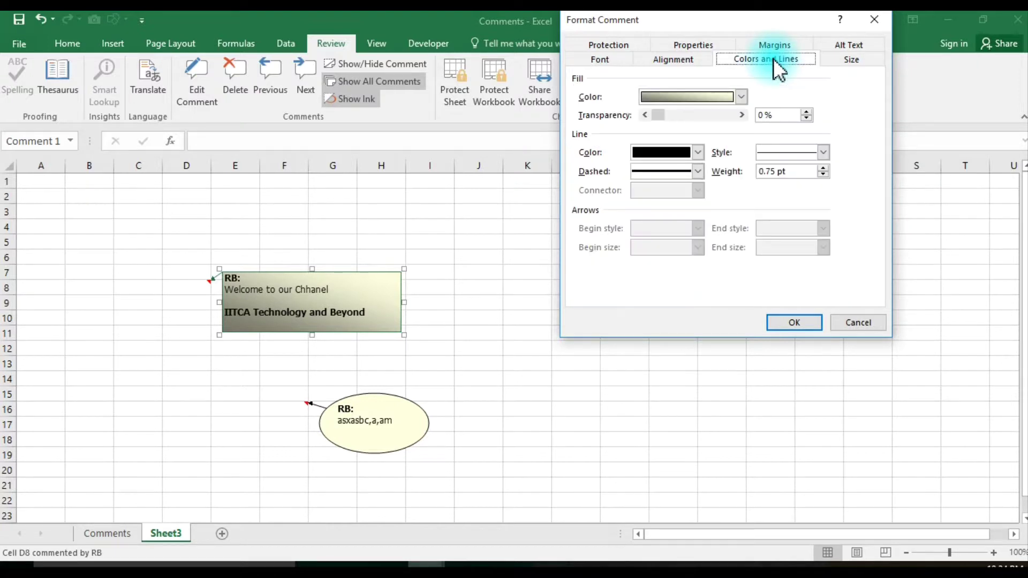
pyautogui.click(741, 97)
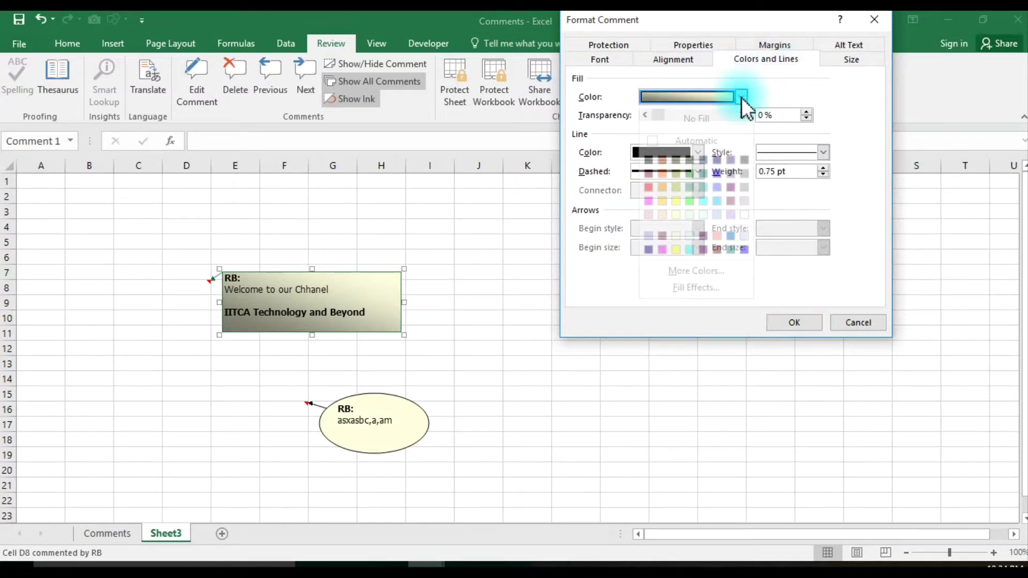
pyautogui.click(663, 176)
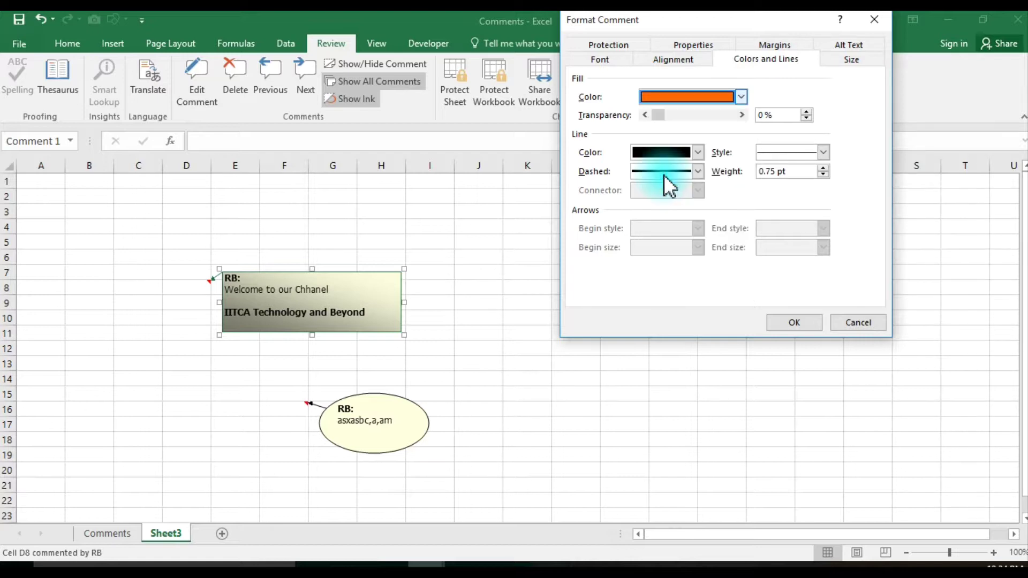
pyautogui.click(793, 324)
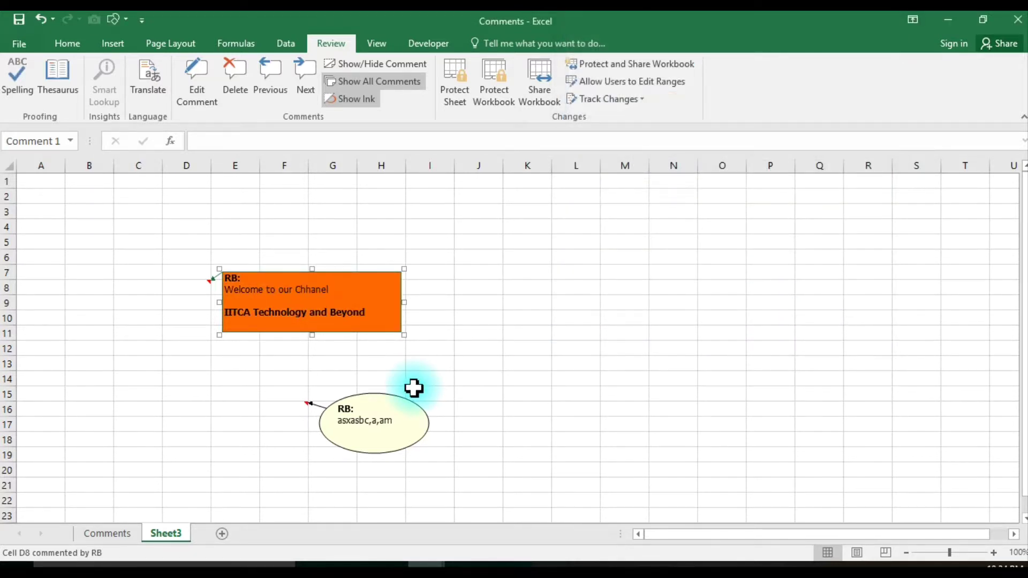
pyautogui.rightClick(402, 290)
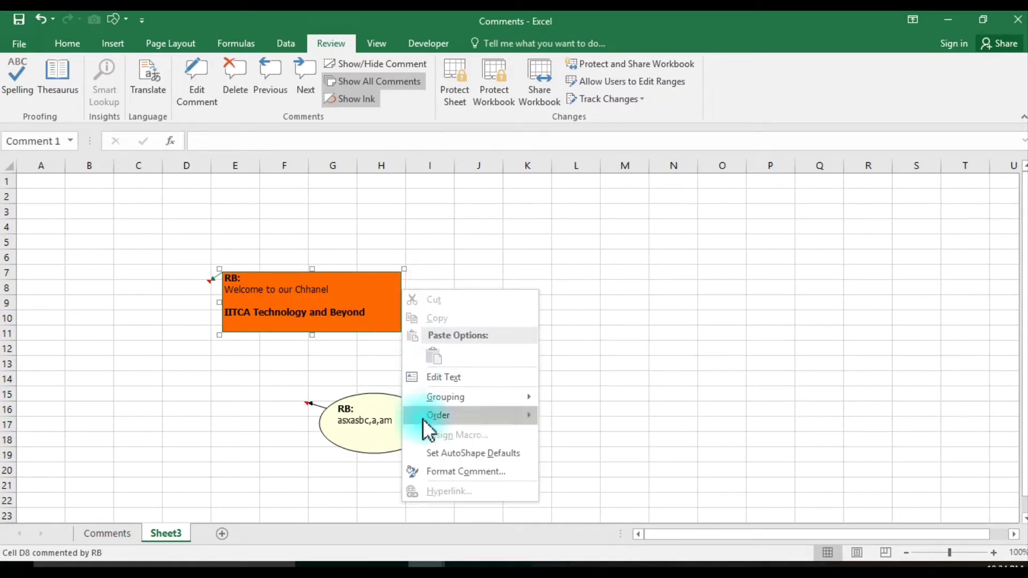
# Make the D8 comment's border dashed in Format Comment.
pyautogui.click(428, 472)
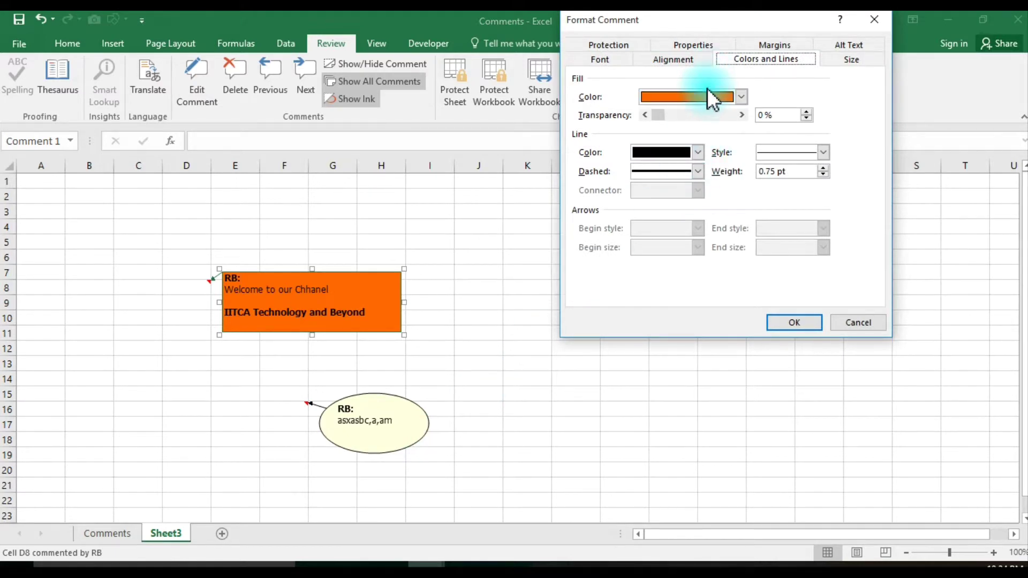
pyautogui.click(697, 152)
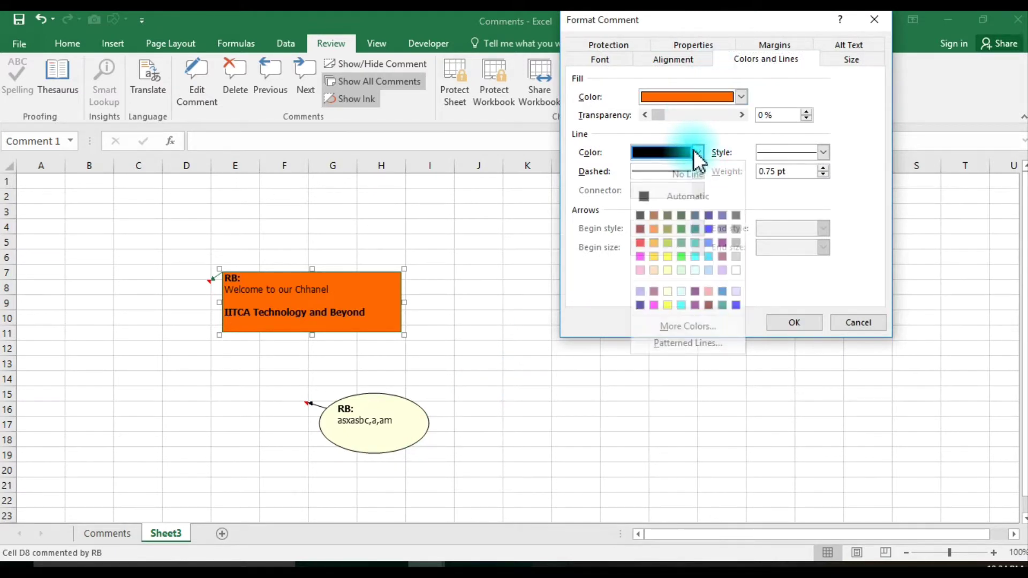
pyautogui.click(696, 153)
pyautogui.click(768, 154)
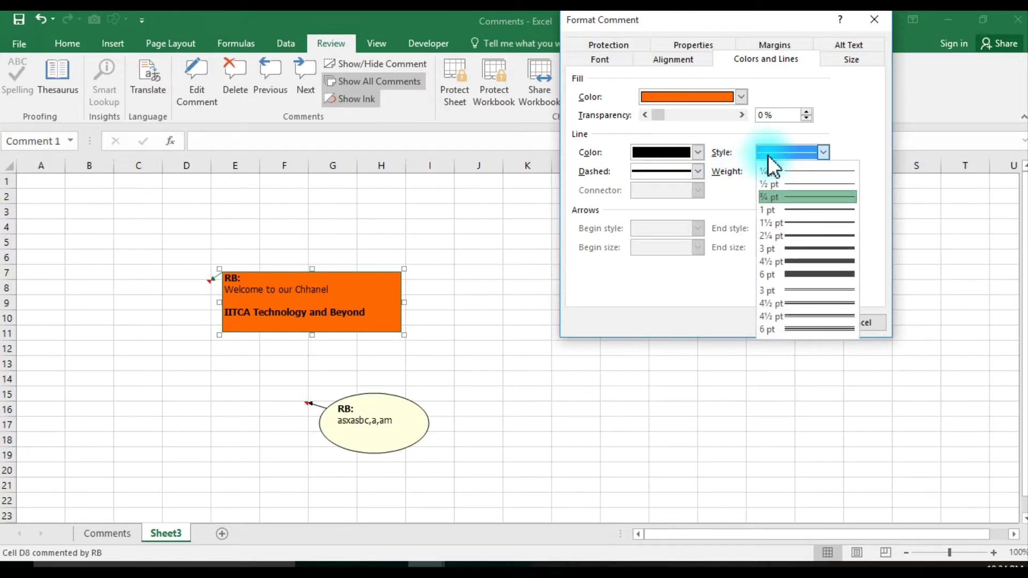
pyautogui.click(768, 156)
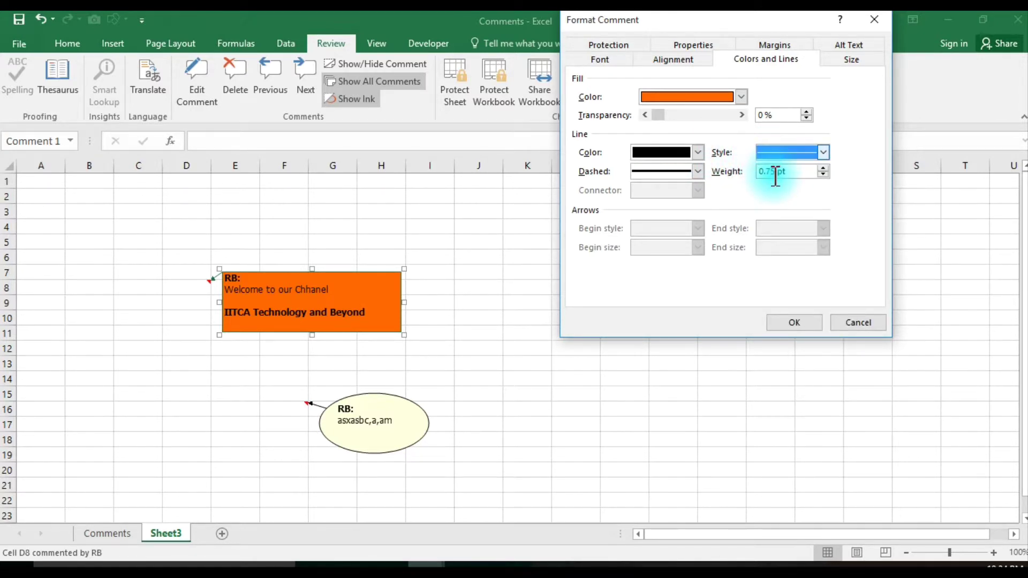
pyautogui.click(698, 172)
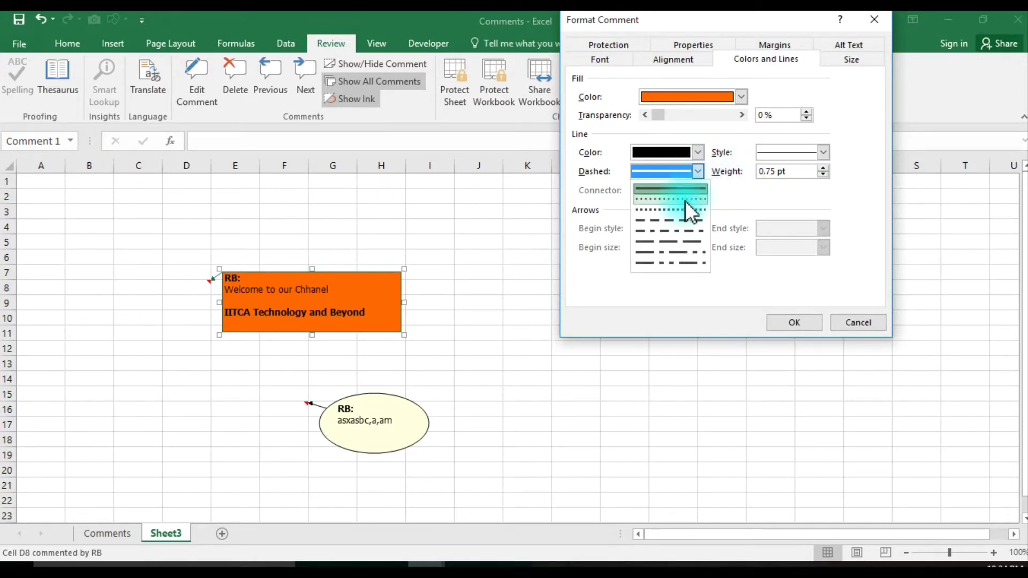
pyautogui.click(677, 220)
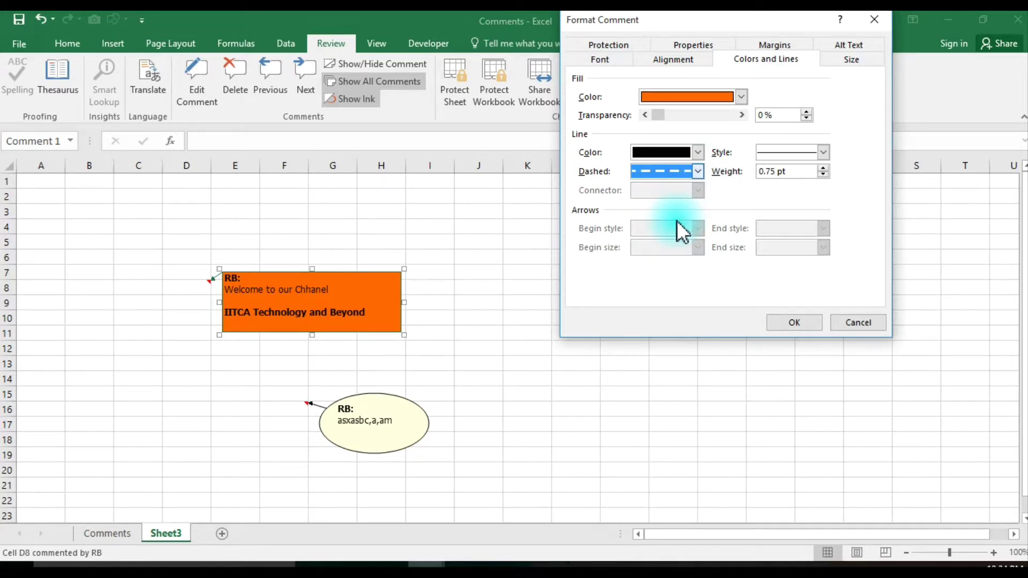
# Fill the comment blue and give its border a blue colour at 2.25 pt weight.
pyautogui.click(723, 95)
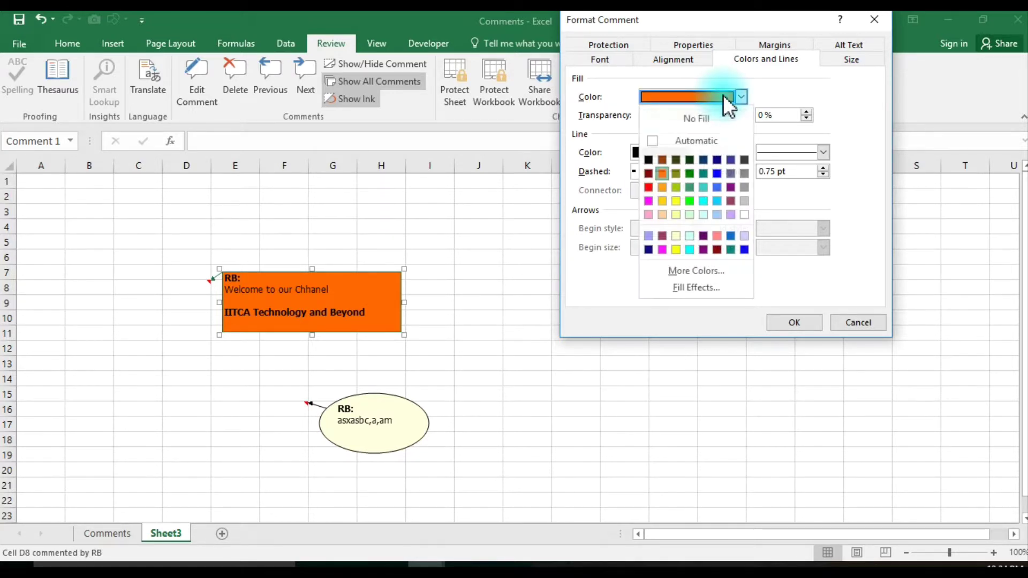
pyautogui.click(728, 236)
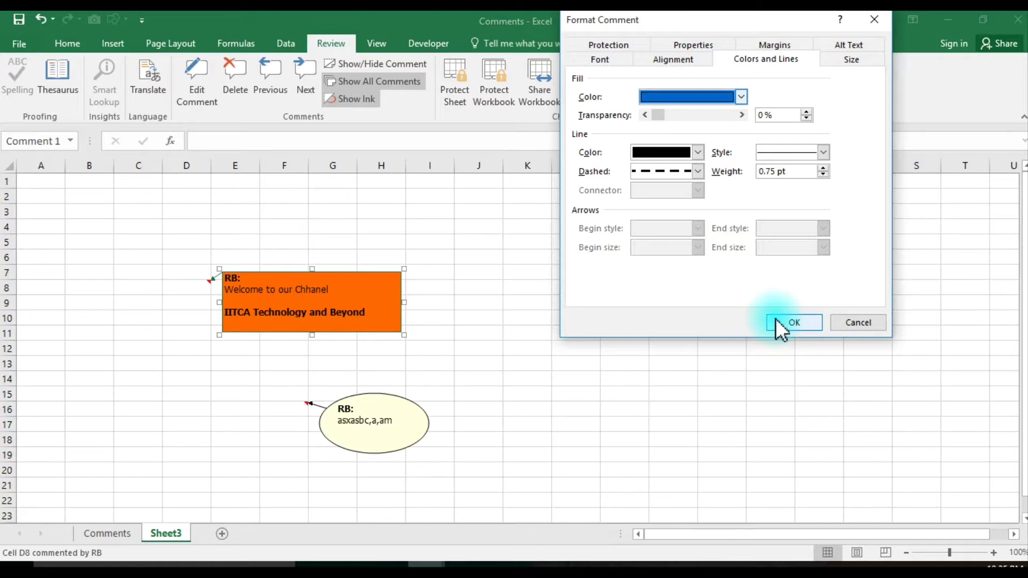
pyautogui.click(698, 152)
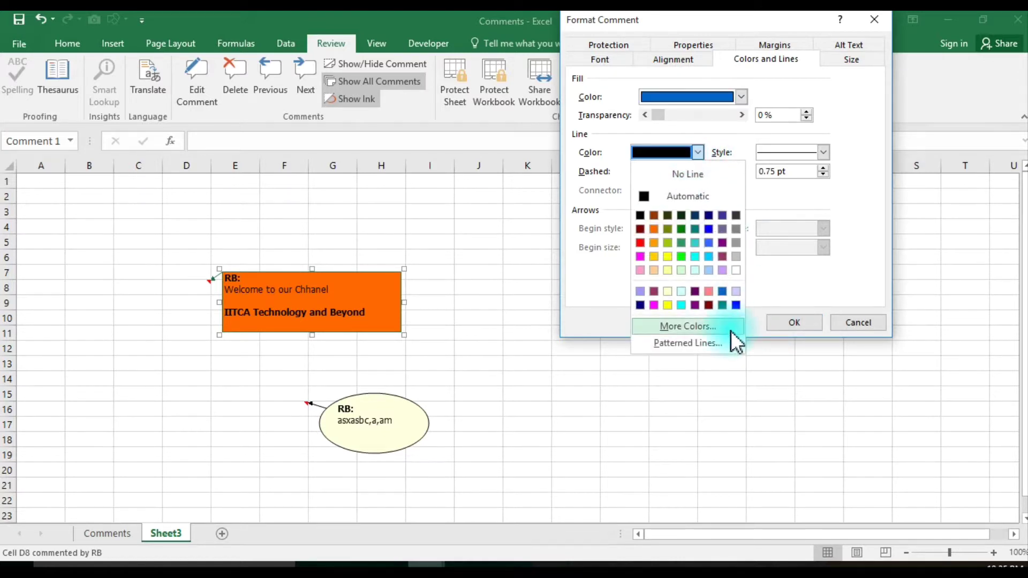
pyautogui.click(736, 305)
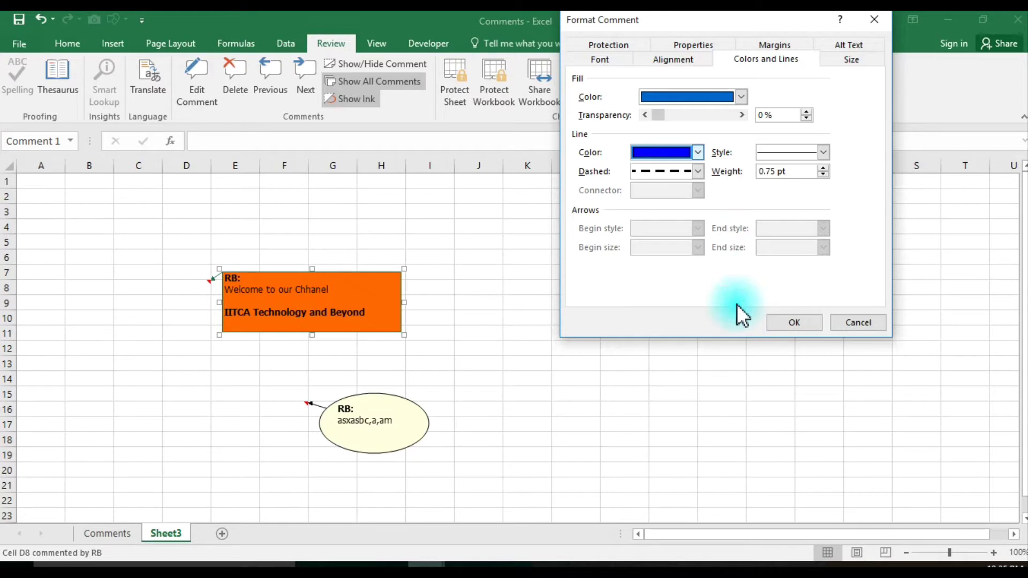
pyautogui.click(820, 166)
pyautogui.click(820, 166)
pyautogui.click(821, 166)
pyautogui.click(821, 166)
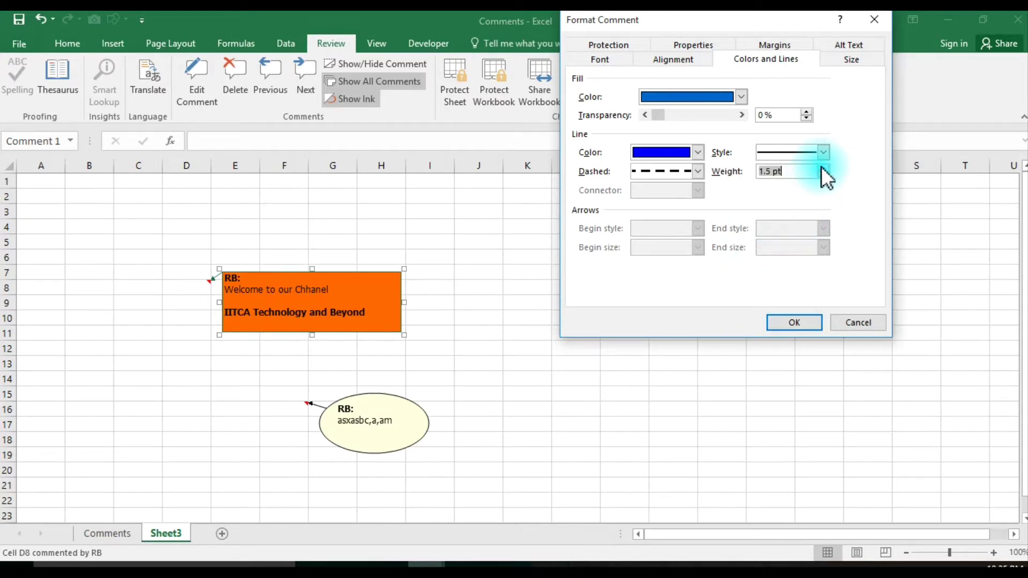
pyautogui.click(821, 166)
pyautogui.click(821, 165)
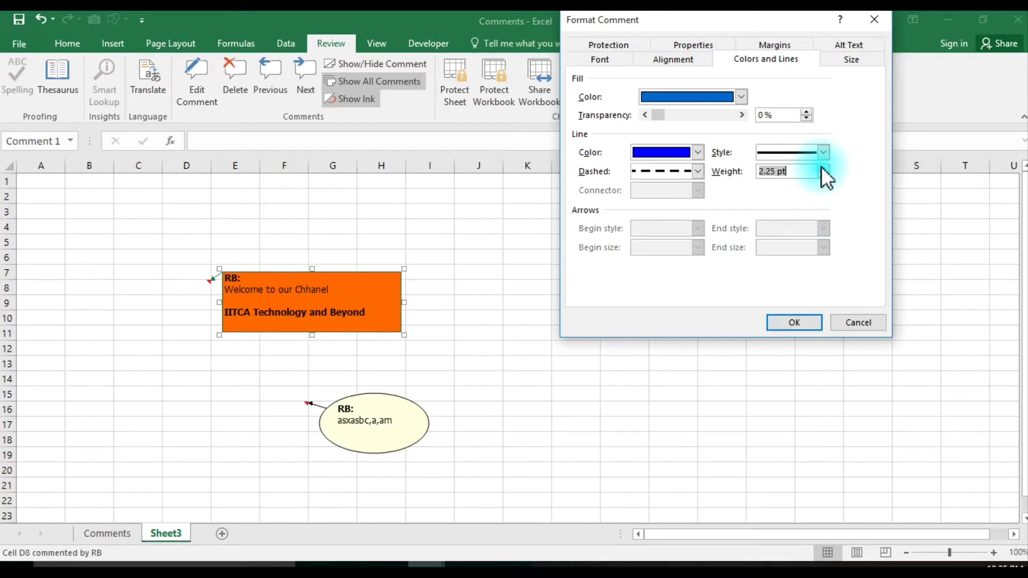
pyautogui.click(779, 323)
pyautogui.click(589, 305)
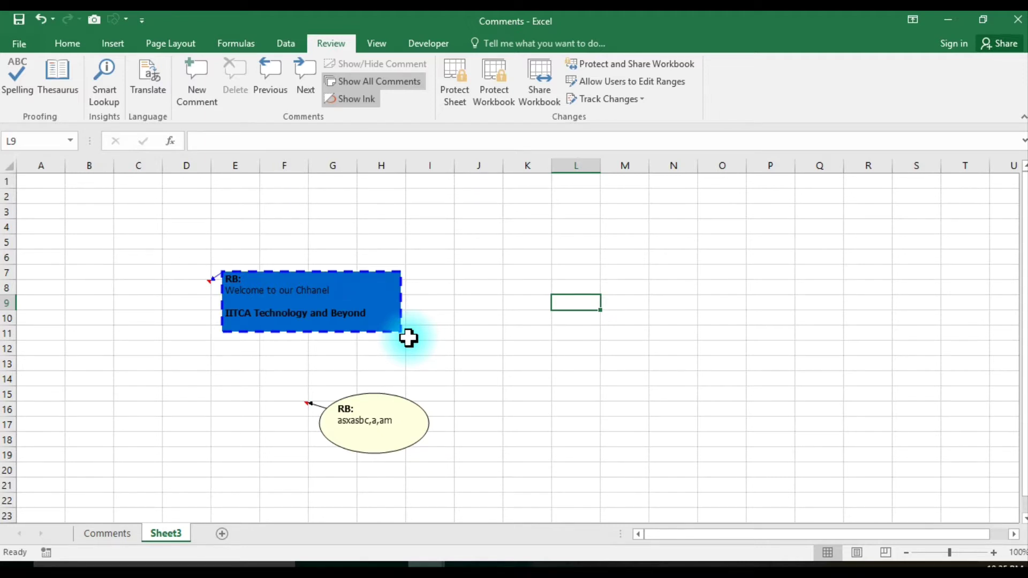
# Fill the D8 comment with the IITCA picture via Fill Effects > Picture, working offline.
pyautogui.click(401, 304)
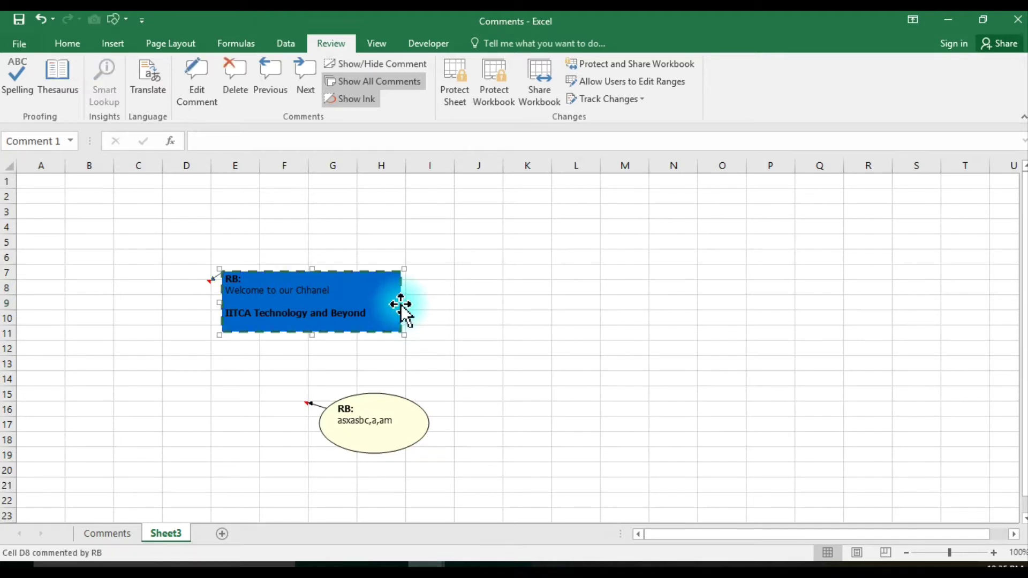
pyautogui.rightClick(401, 305)
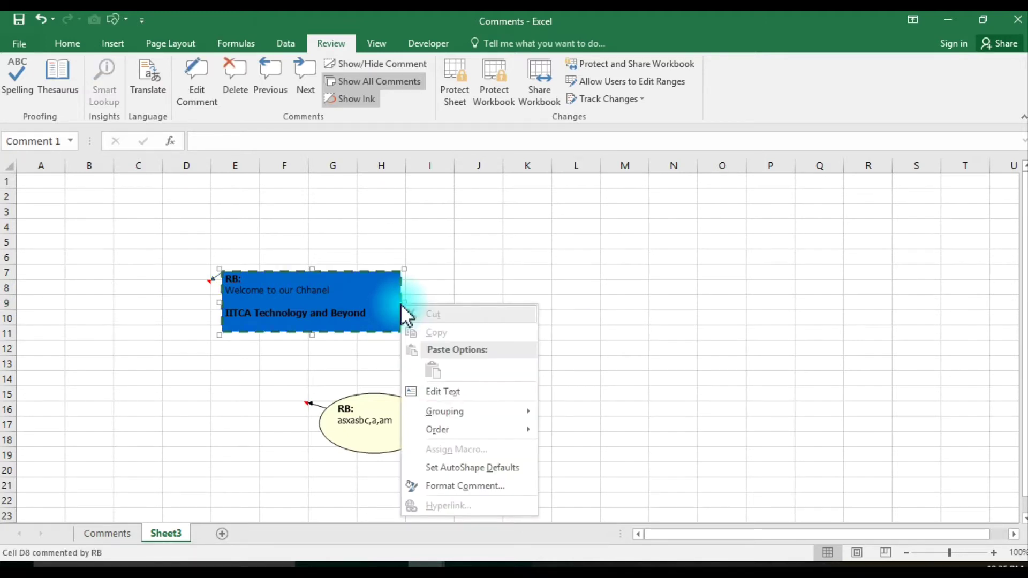
pyautogui.click(449, 491)
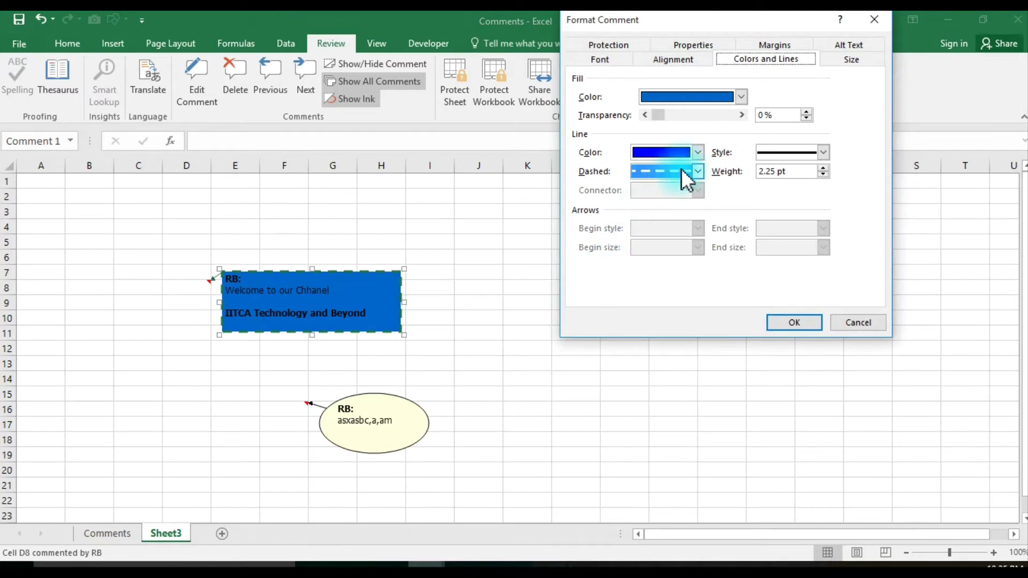
pyautogui.click(697, 100)
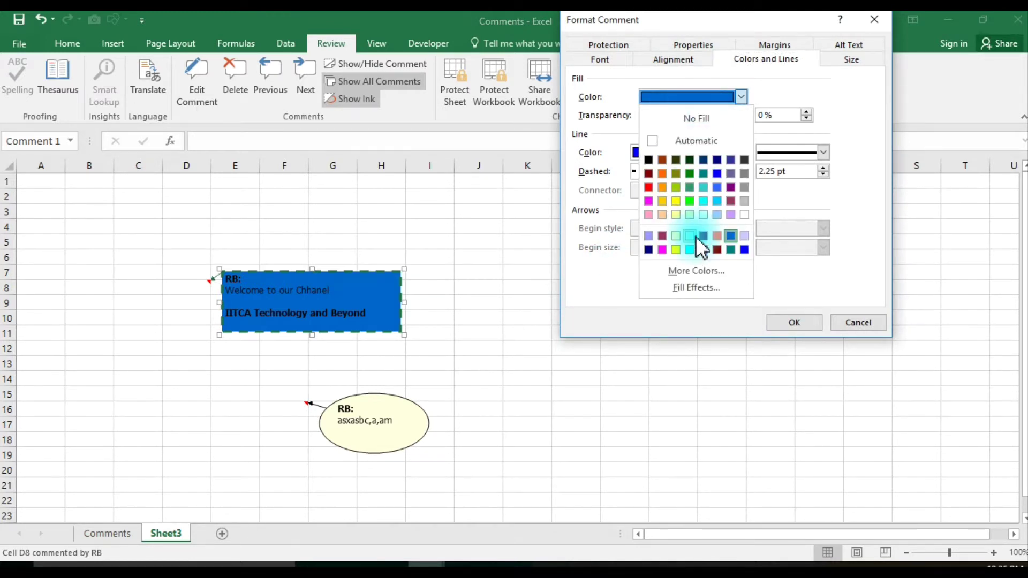
pyautogui.click(689, 287)
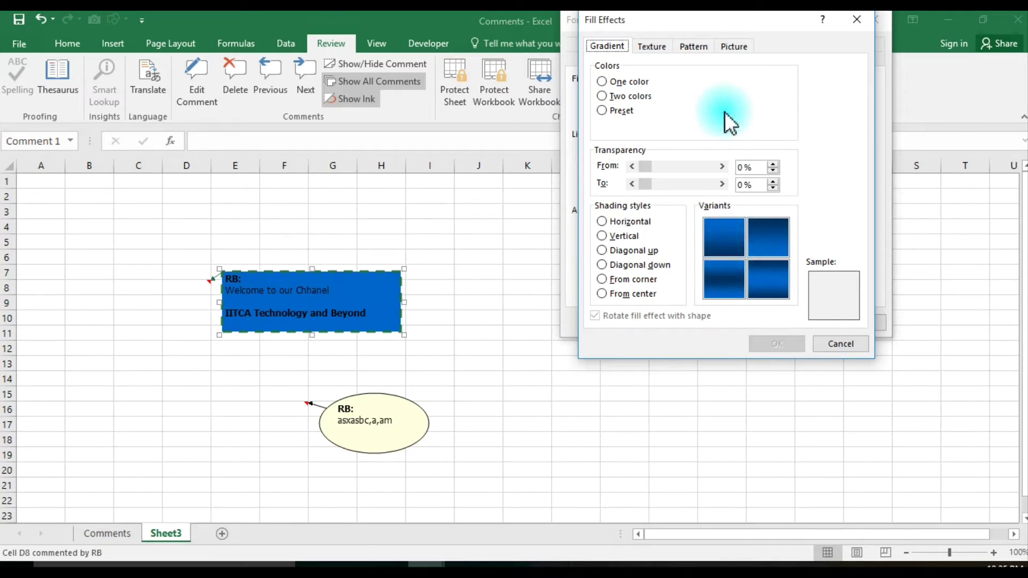
pyautogui.click(744, 47)
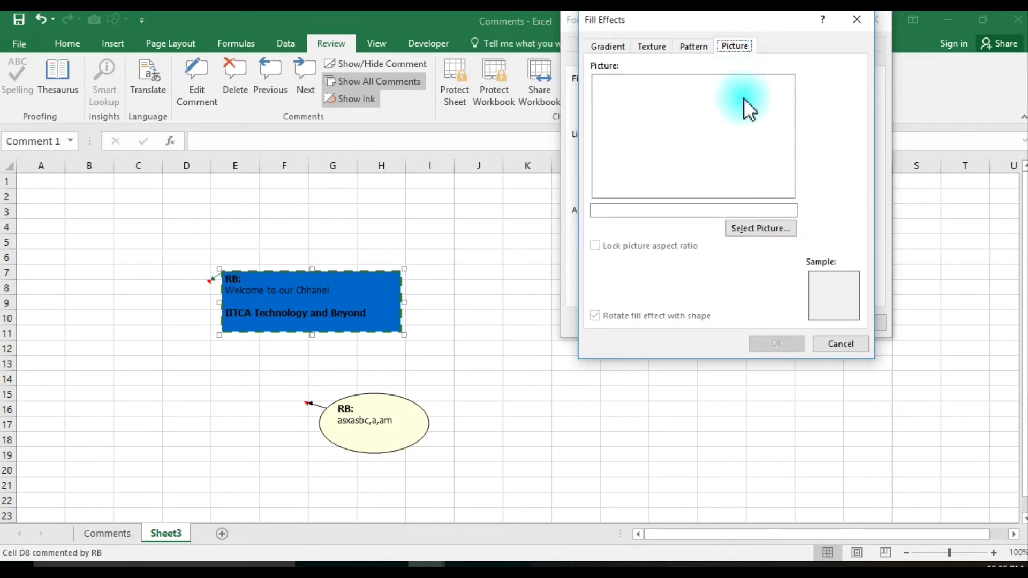
pyautogui.click(751, 229)
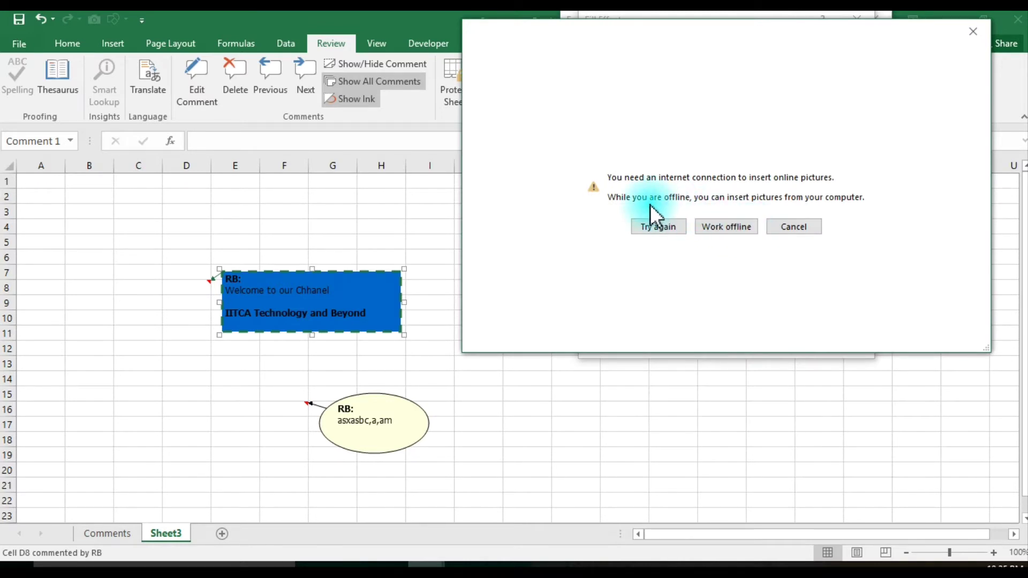
pyautogui.click(719, 231)
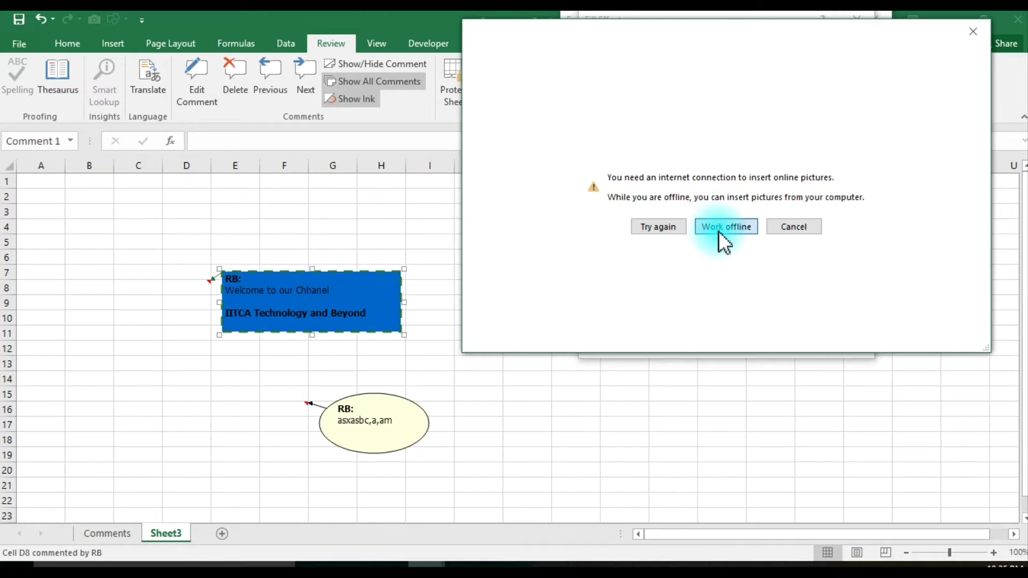
pyautogui.click(707, 240)
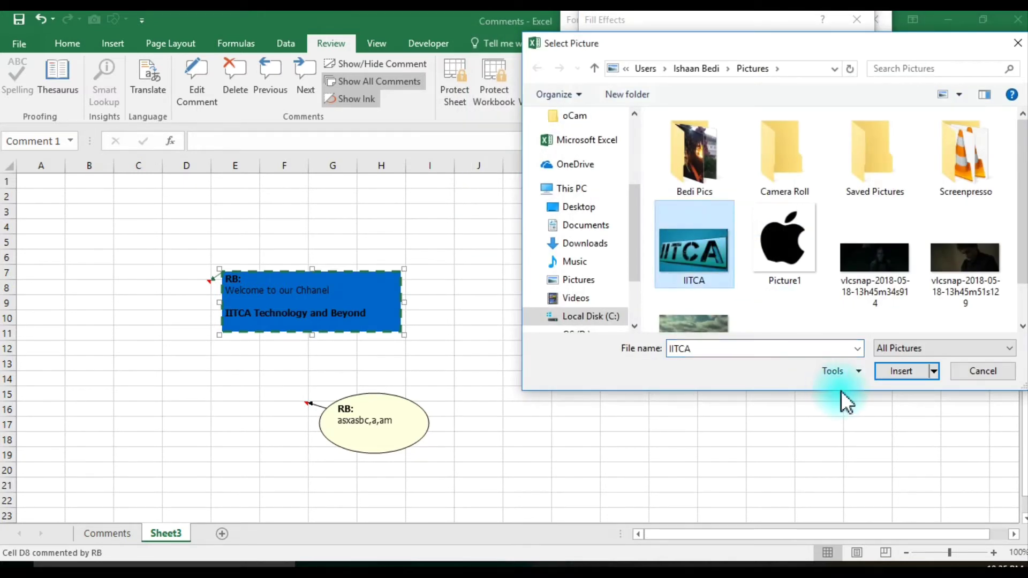
pyautogui.click(886, 372)
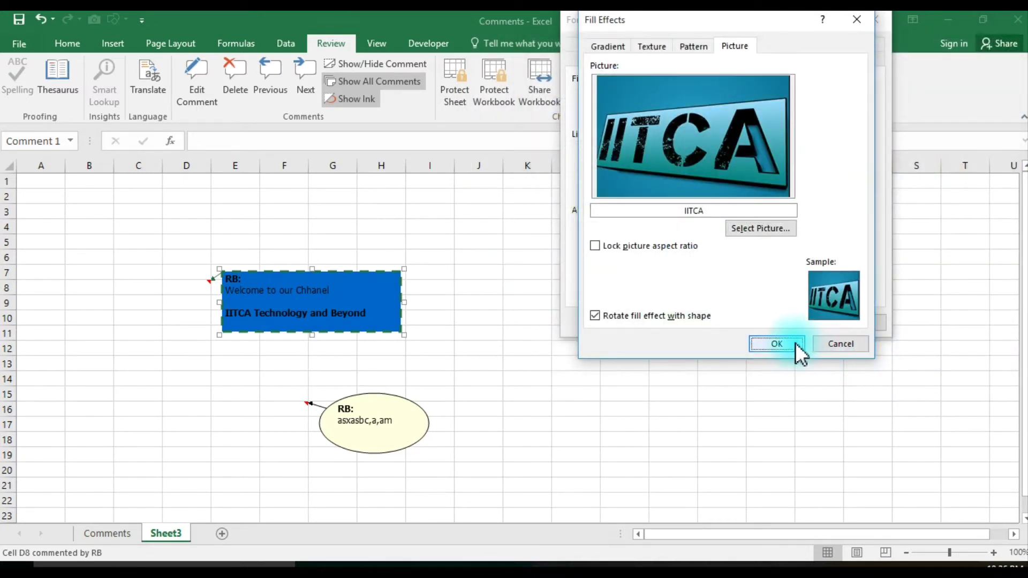
pyautogui.click(788, 343)
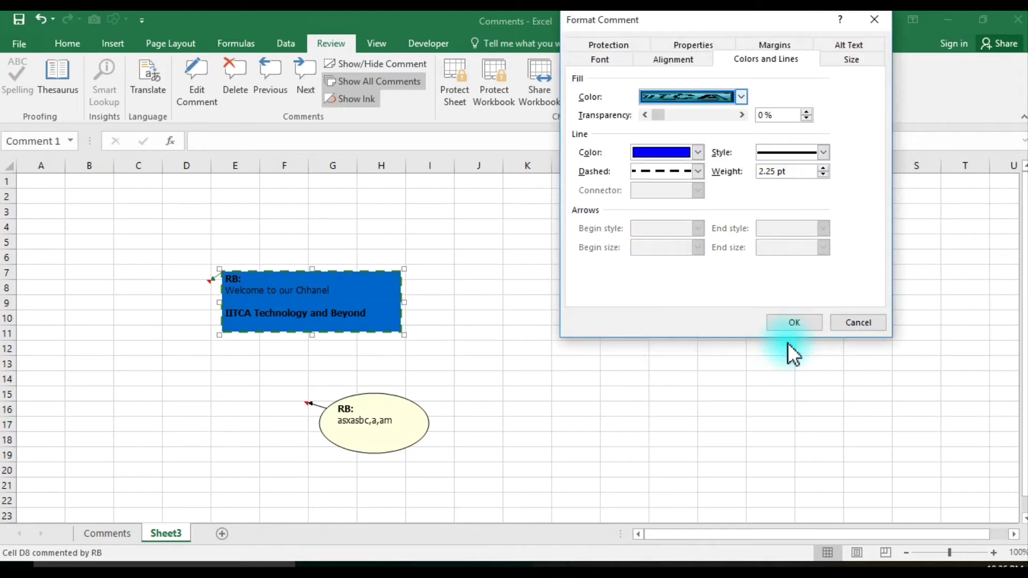
pyautogui.click(787, 322)
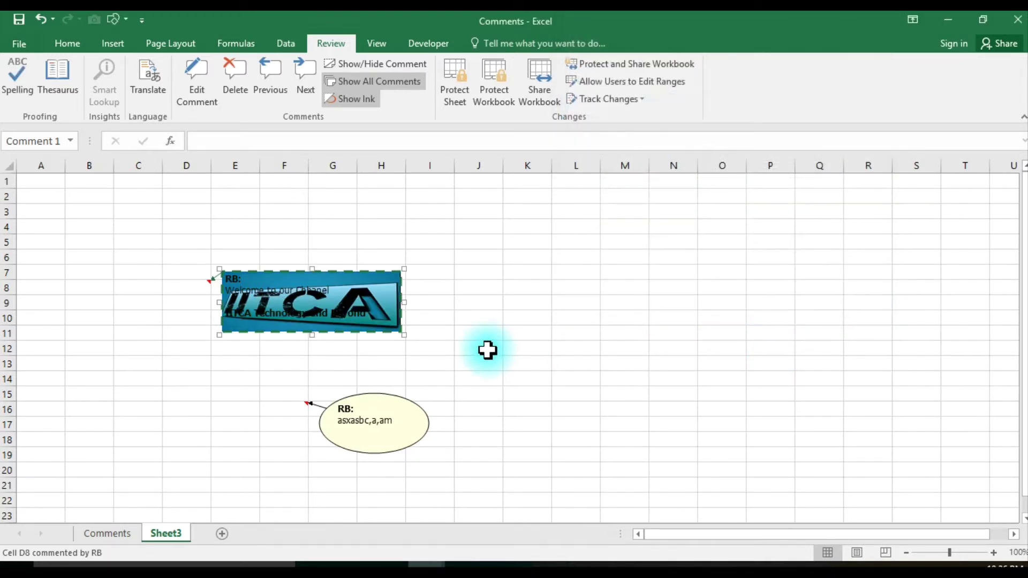
# Enlarge the IITCA picture comment, then move it up to sit over rows 2–11.
pyautogui.moveTo(404, 335); pyautogui.dragTo(463, 421)
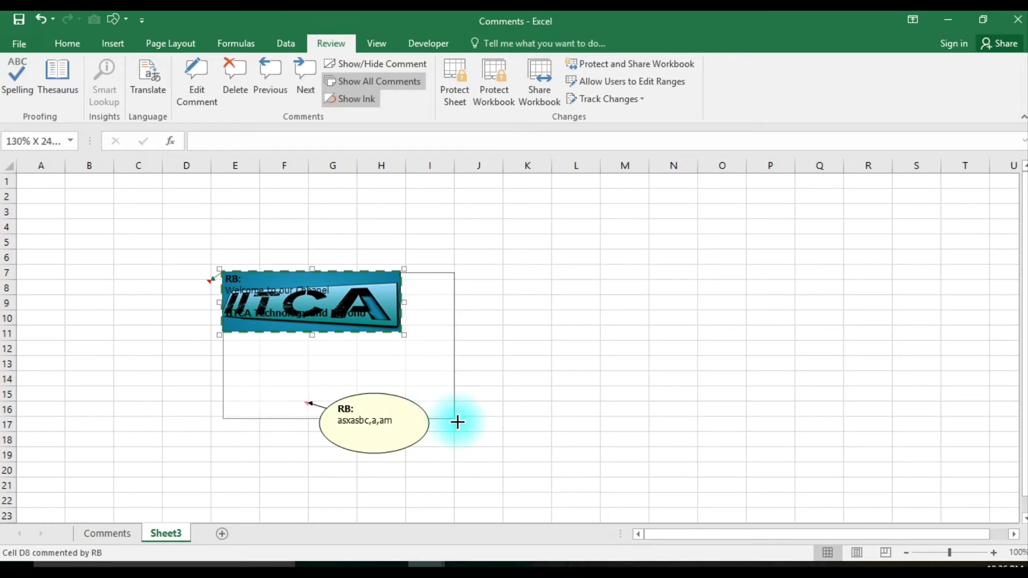
pyautogui.click(582, 393)
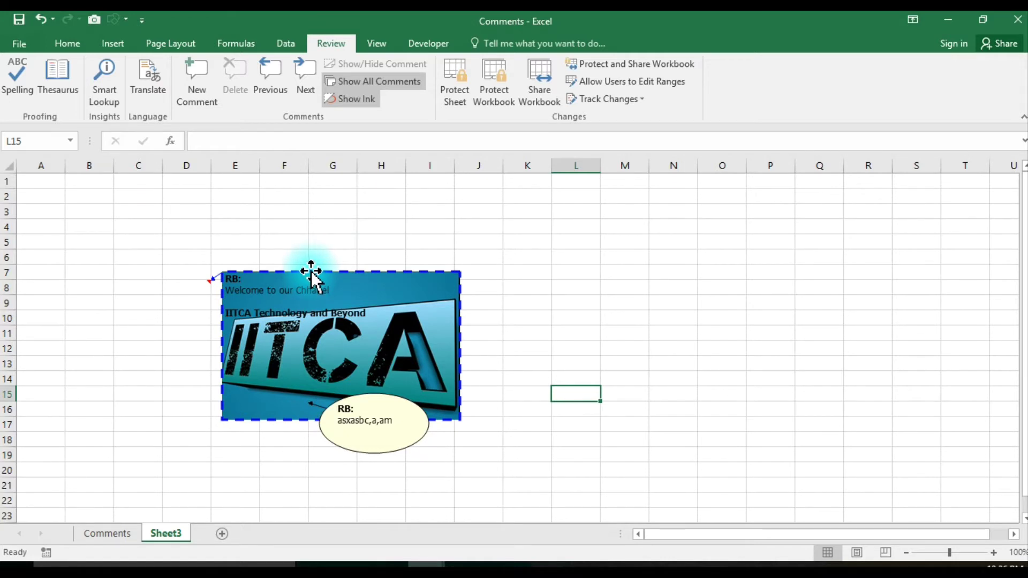
pyautogui.moveTo(312, 276)
pyautogui.mouseDown()
pyautogui.moveTo(324, 202)
pyautogui.moveTo(339, 187)
pyautogui.mouseUp()
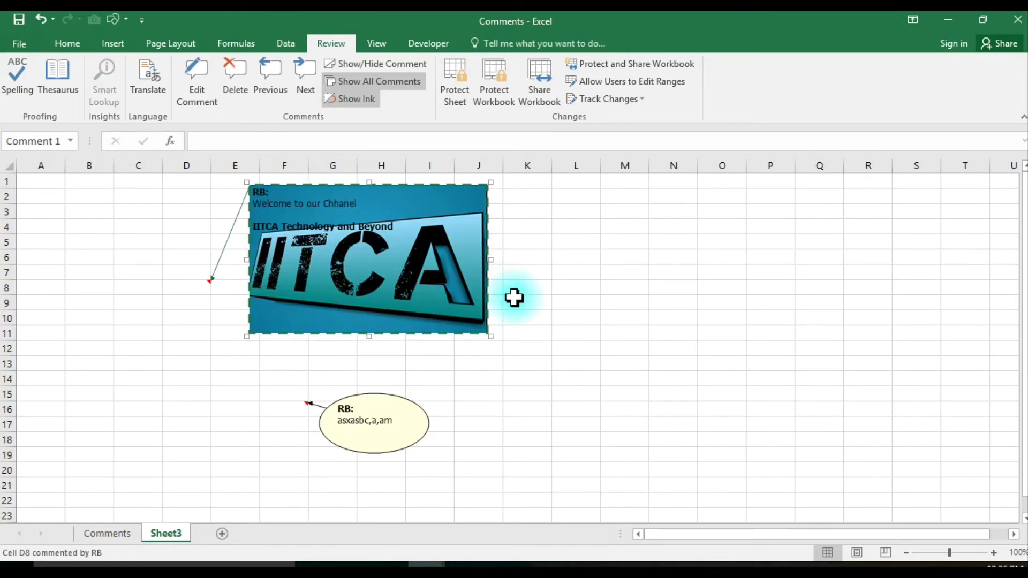
pyautogui.click(567, 355)
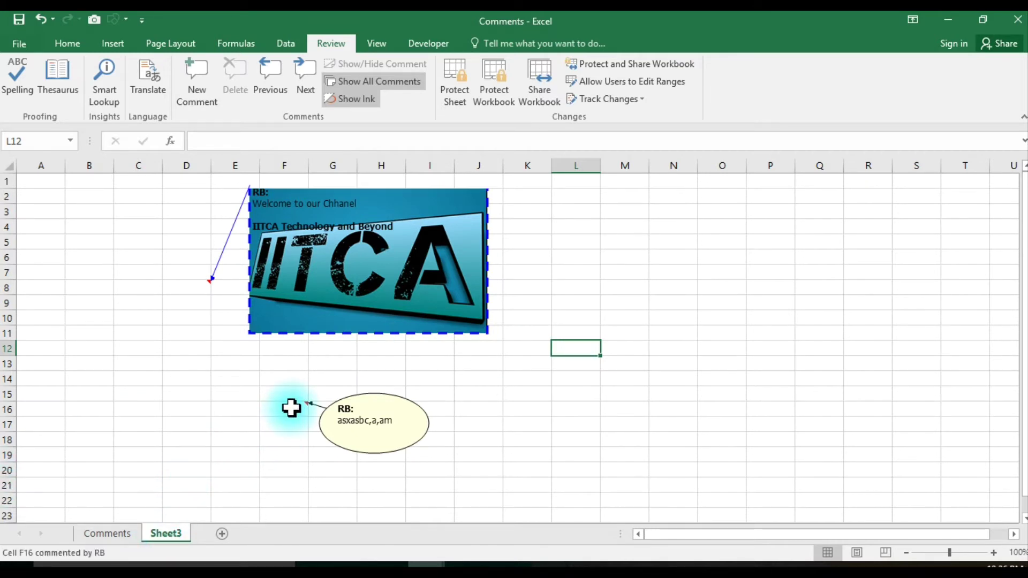
# Enter hjghjghg in cell D11 on the Comments sheet.
pyautogui.click(107, 533)
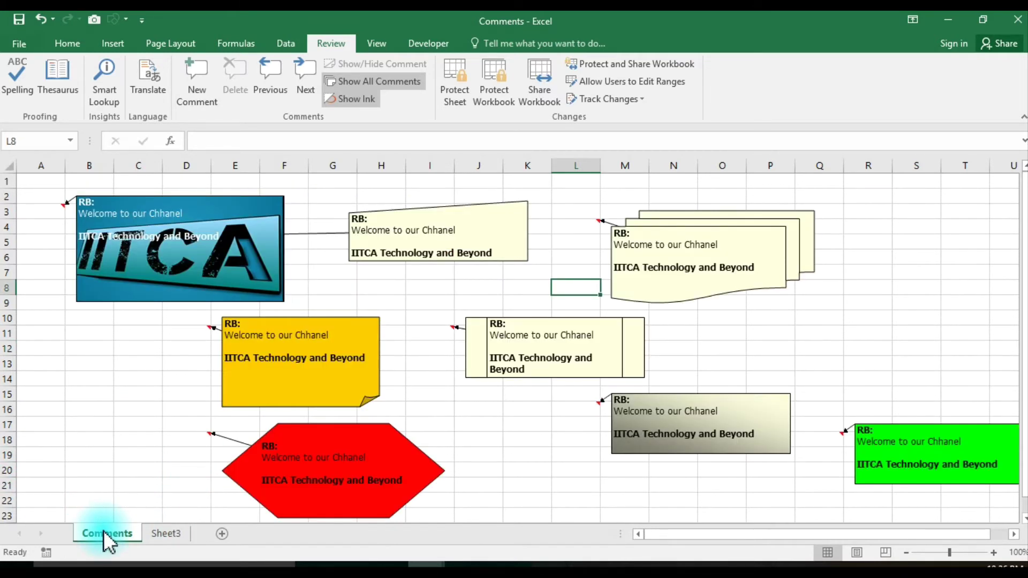
pyautogui.click(195, 329)
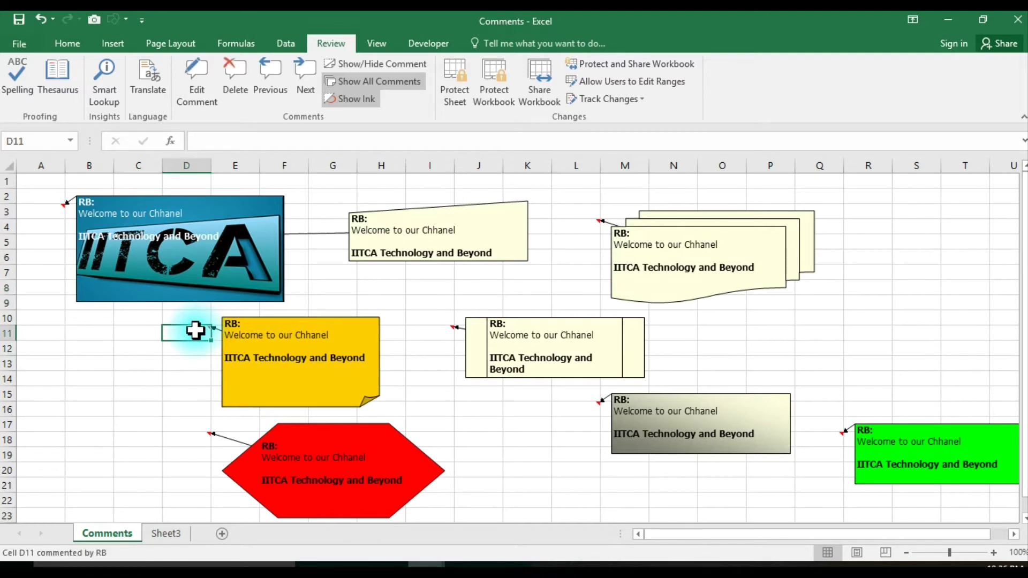
pyautogui.write('hjghjghg')
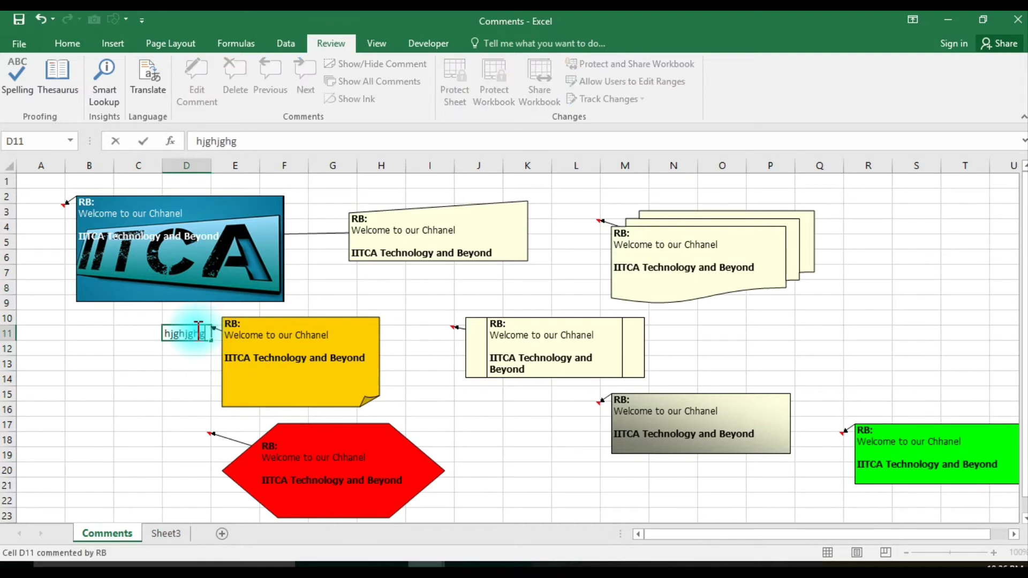
pyautogui.press('Return')
# Copy D11 with its comment and paste it into M13 on Sheet3.
pyautogui.click(189, 330)
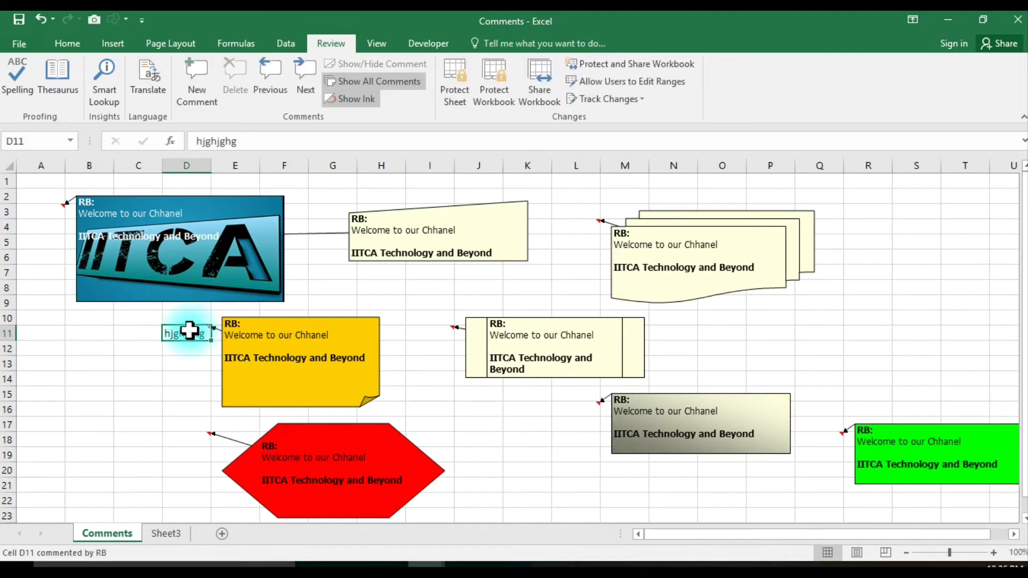
pyautogui.hotkey('ctrl', 'c')
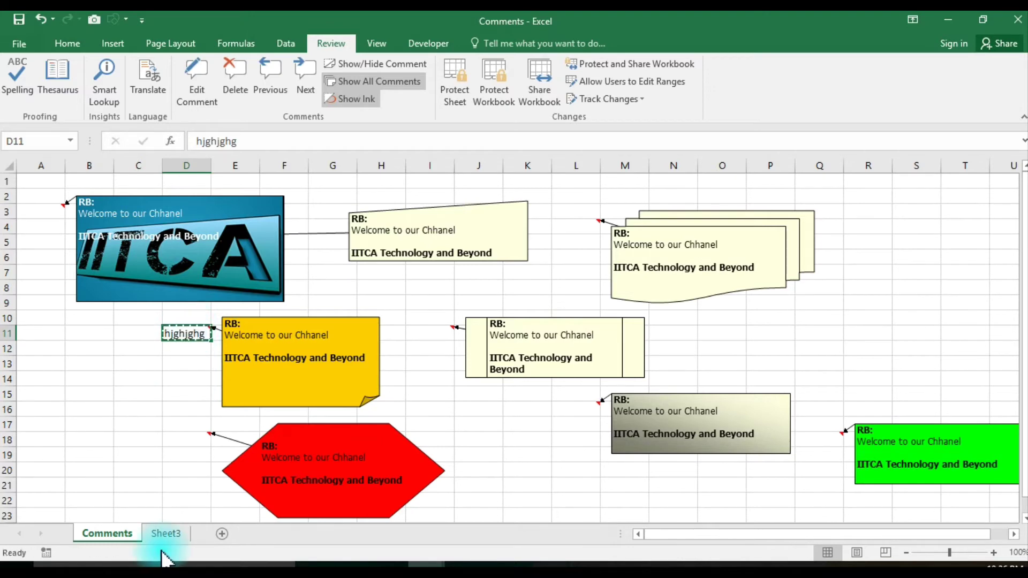
pyautogui.click(171, 535)
pyautogui.click(636, 364)
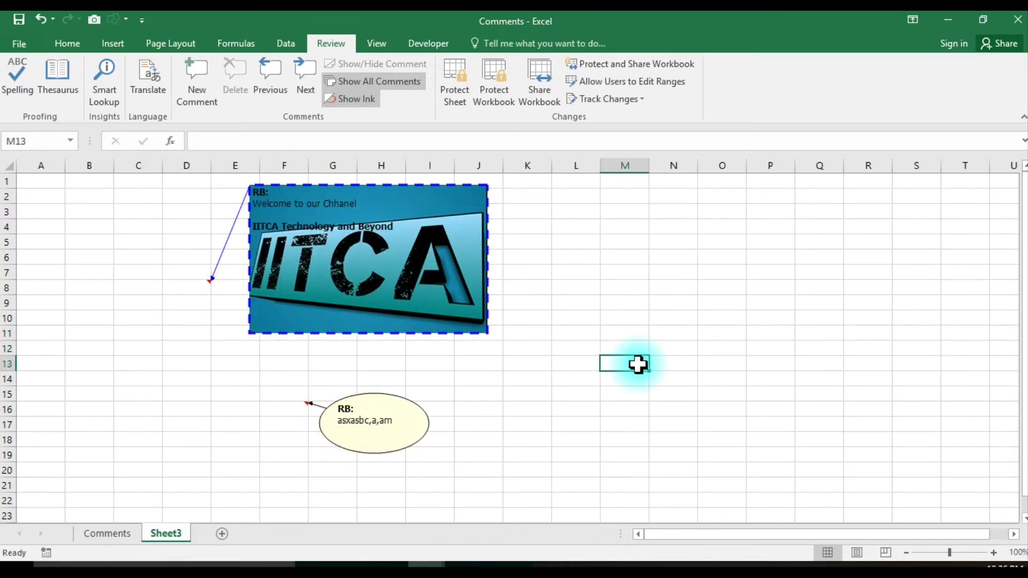
pyautogui.hotkey('ctrl', 'v')
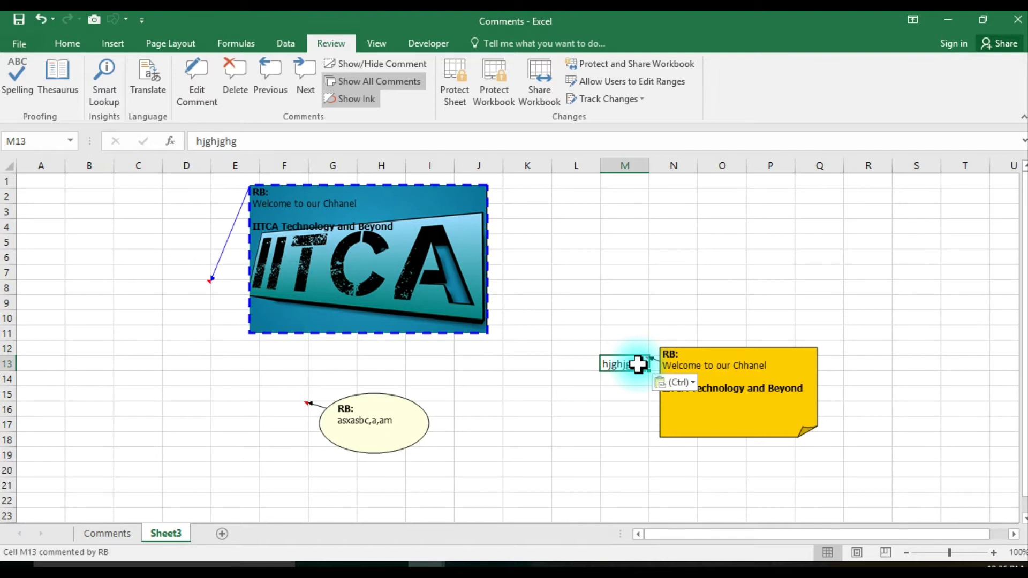
pyautogui.click(603, 407)
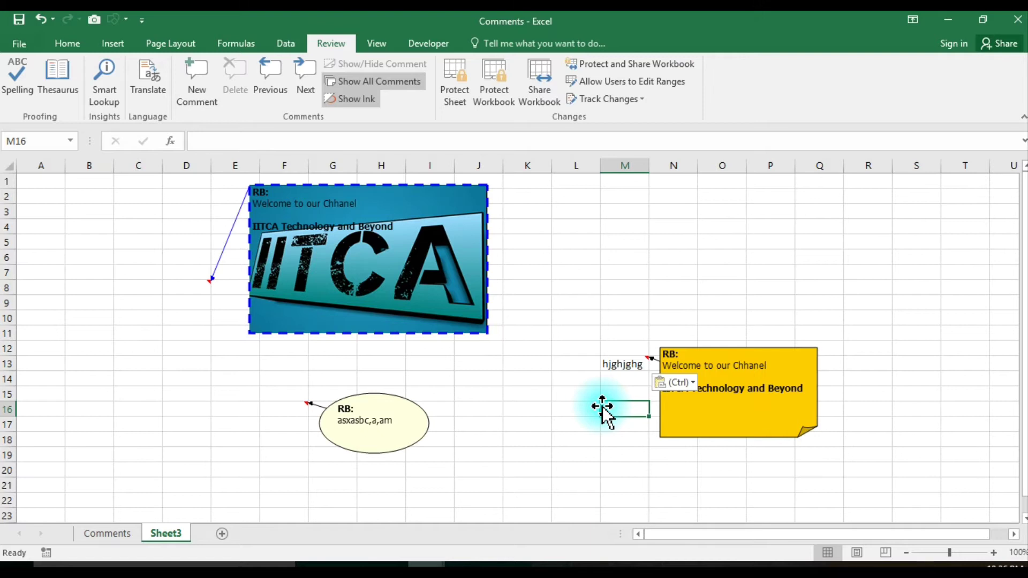
# Select D11 on the Comments sheet, then pick cell N5 on Sheet3 as destination.
pyautogui.click(120, 529)
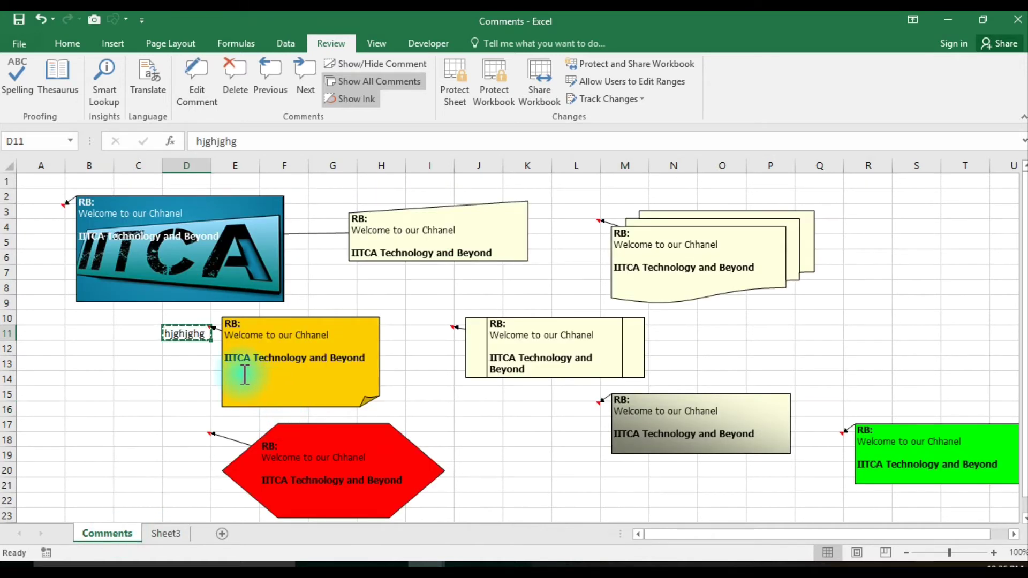
pyautogui.moveTo(452, 442); pyautogui.dragTo(490, 456)
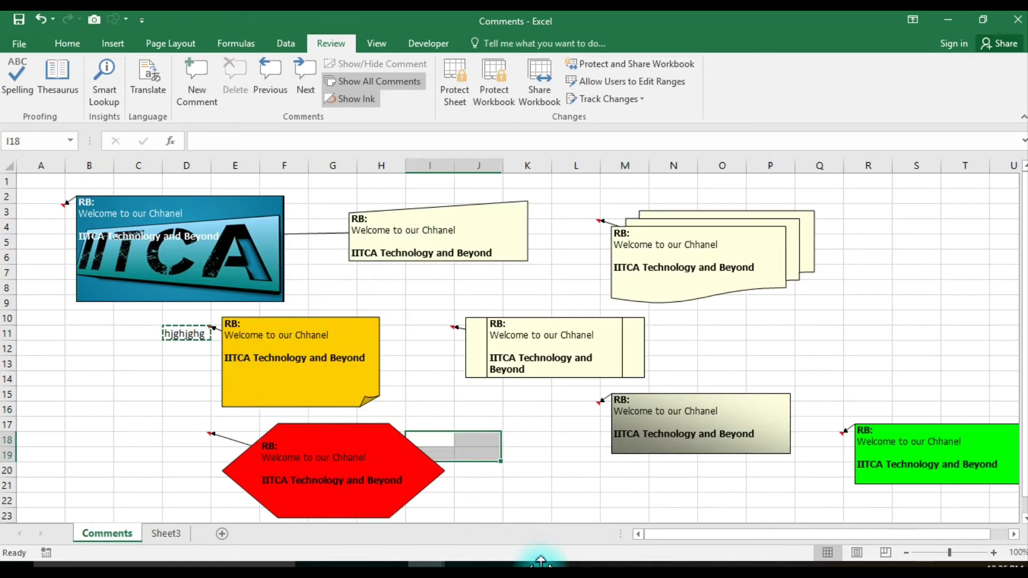
pyautogui.click(187, 357)
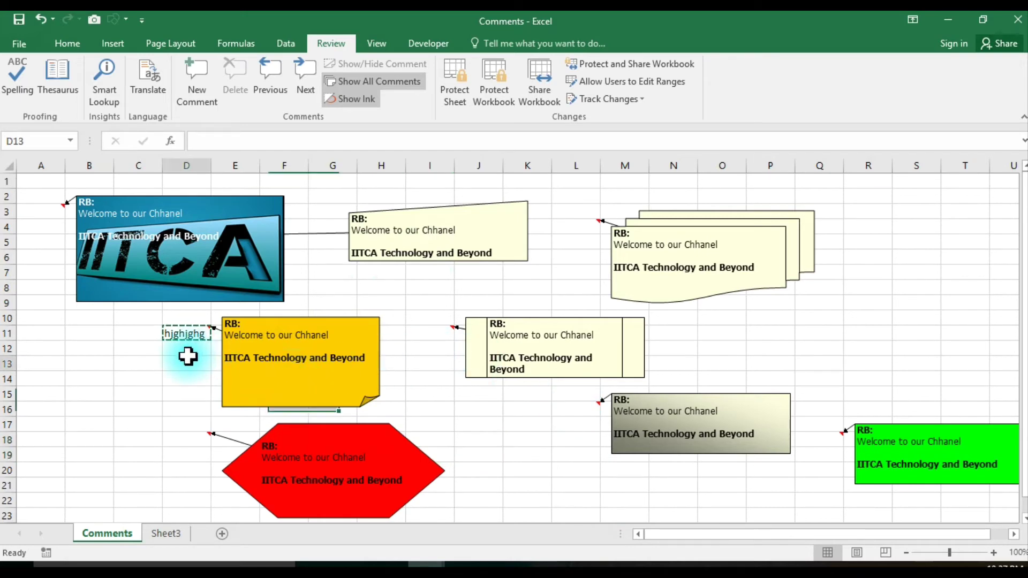
pyautogui.click(194, 328)
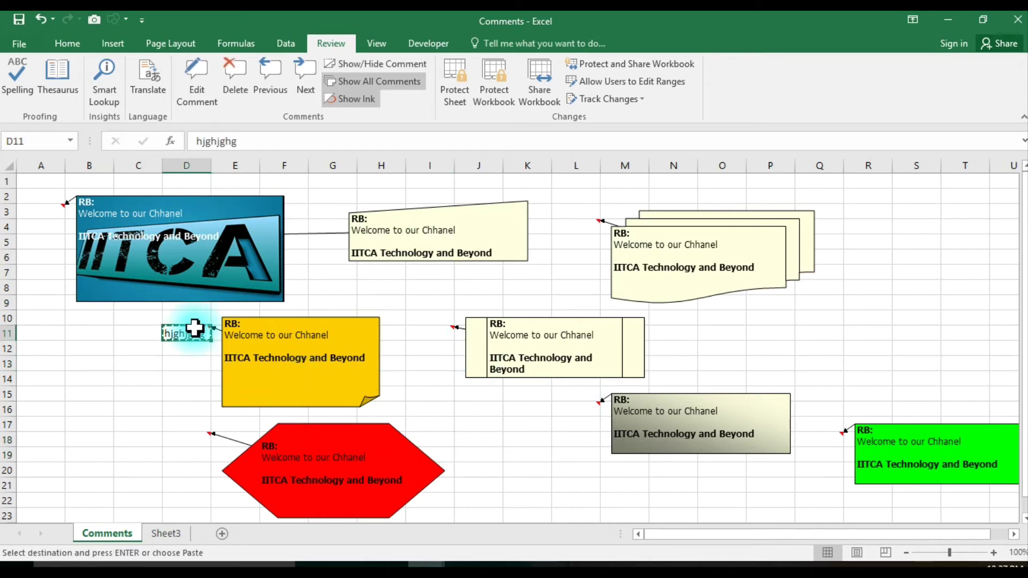
pyautogui.click(175, 535)
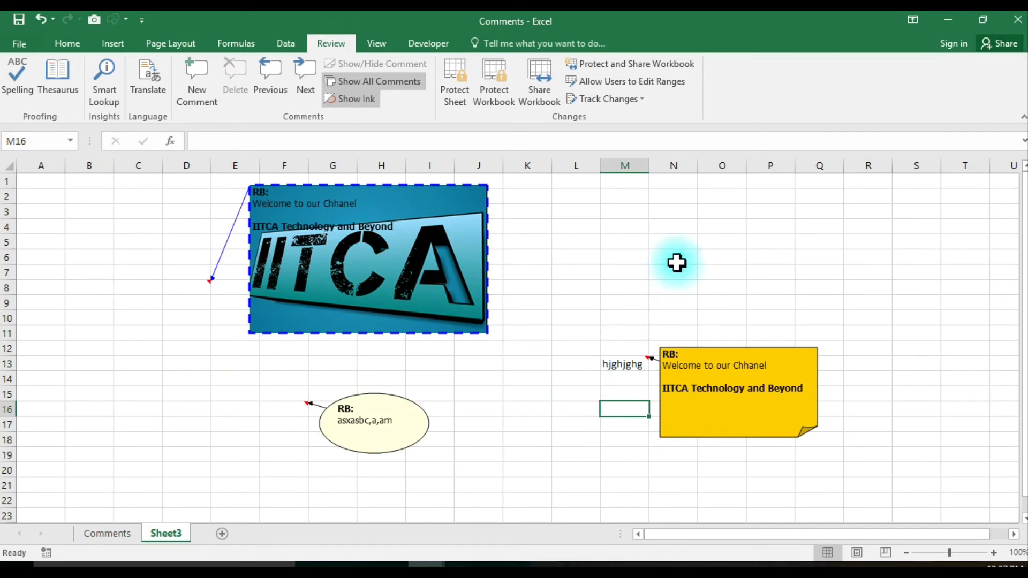
pyautogui.click(683, 245)
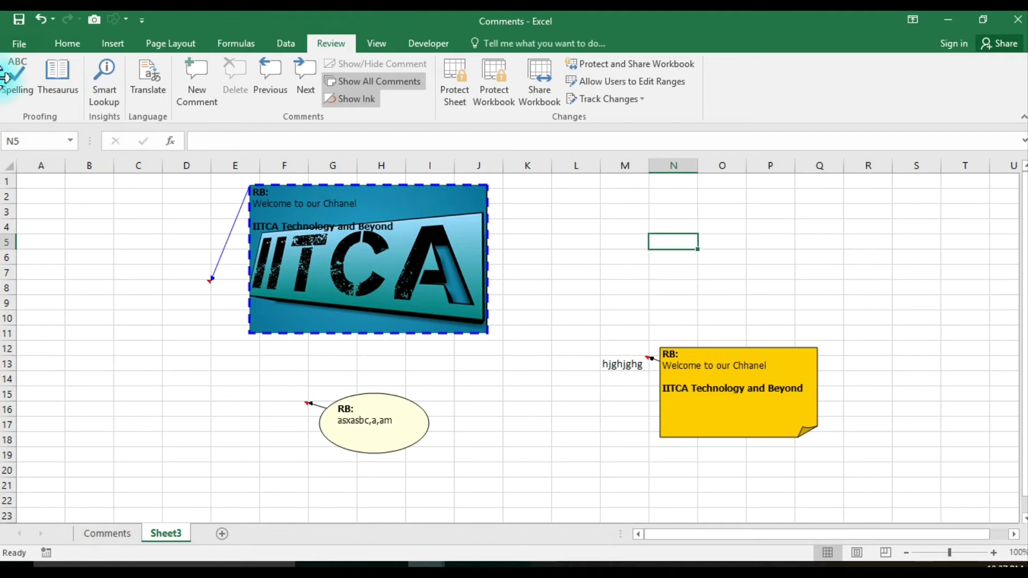
pyautogui.click(25, 42)
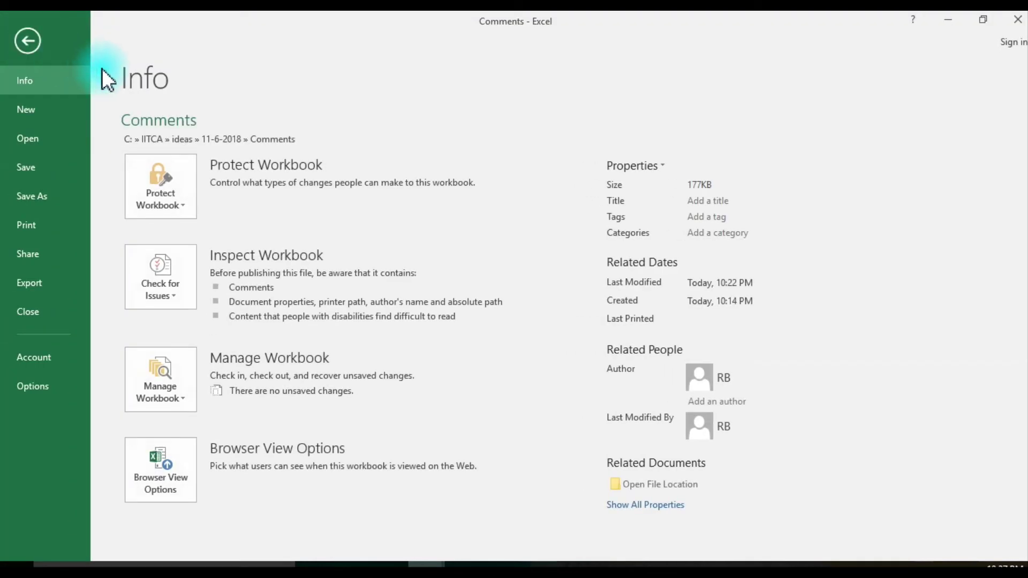
pyautogui.press('Escape')
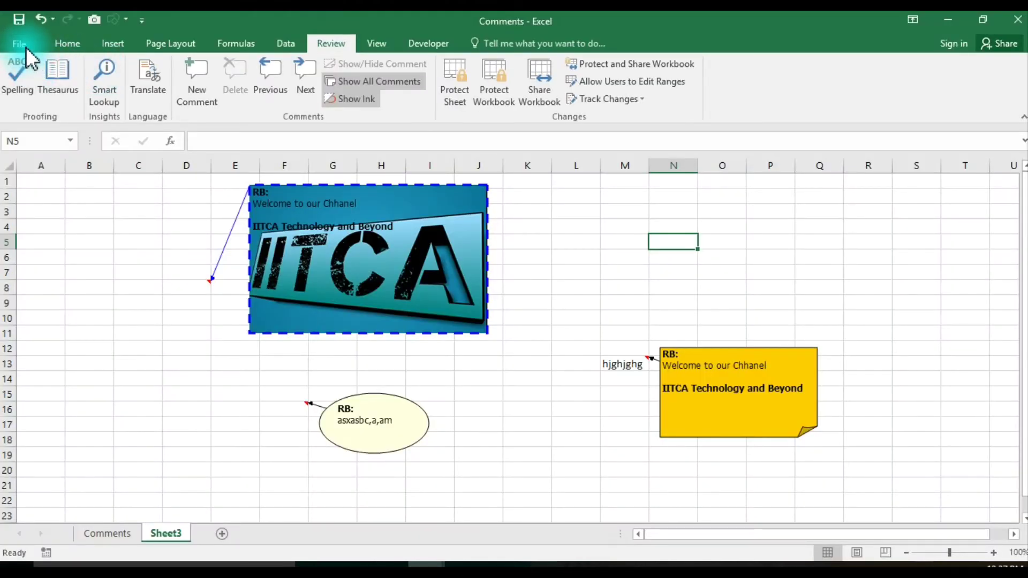
pyautogui.click(26, 48)
pyautogui.press('Escape')
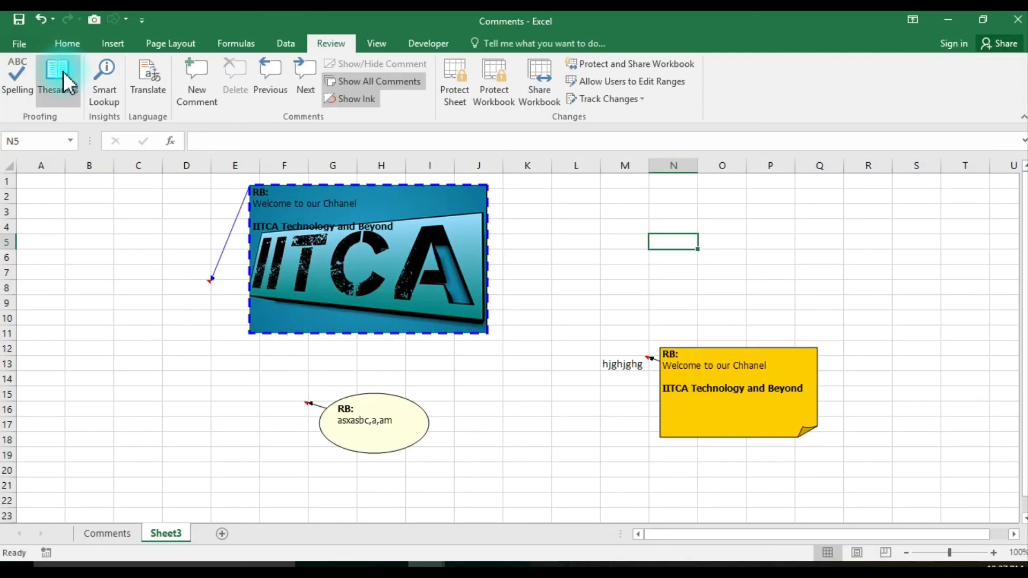
# Paste only the comment into N5 using Paste Special > Comments.
pyautogui.click(76, 42)
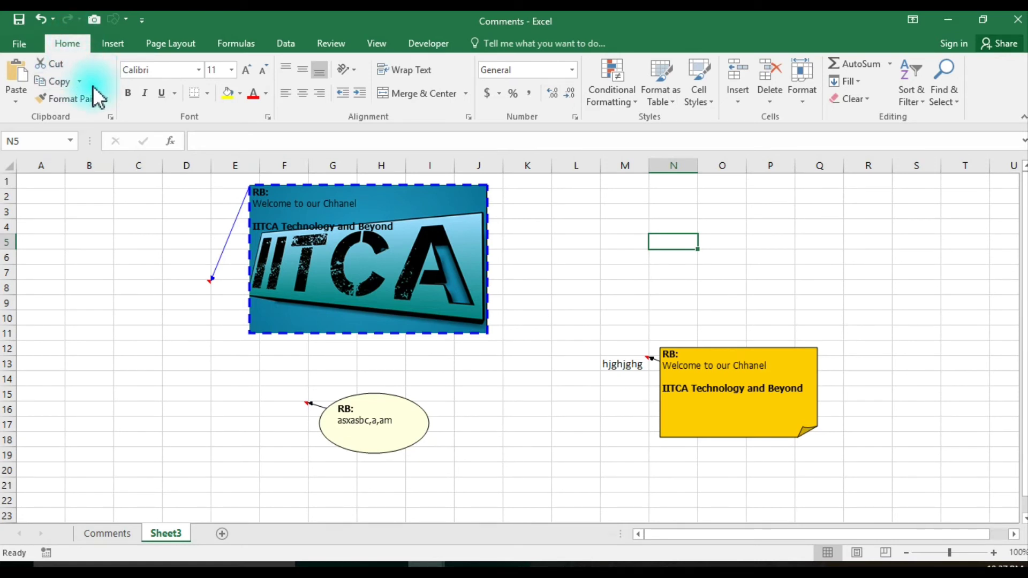
pyautogui.click(16, 105)
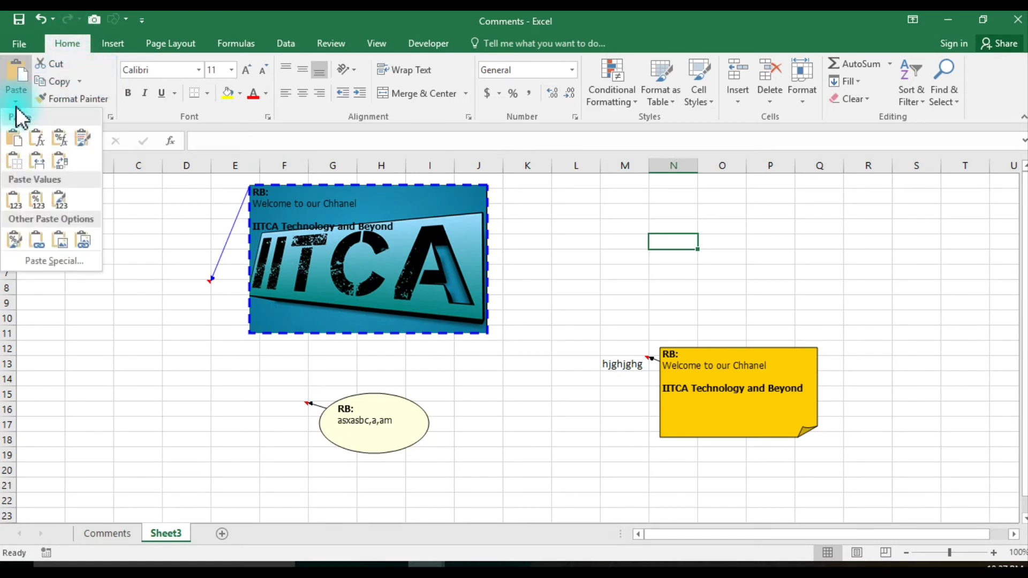
pyautogui.click(46, 263)
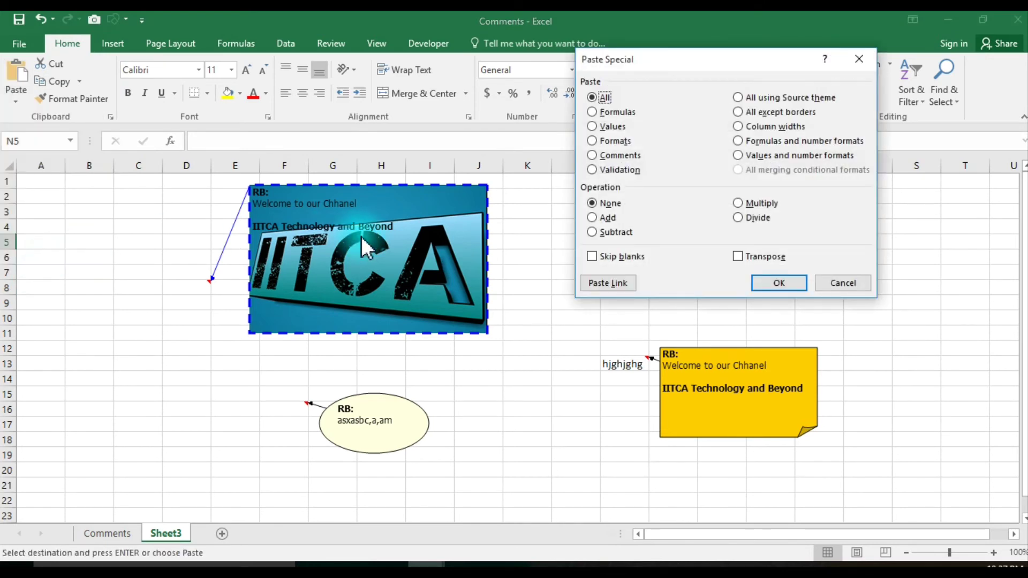
pyautogui.click(594, 156)
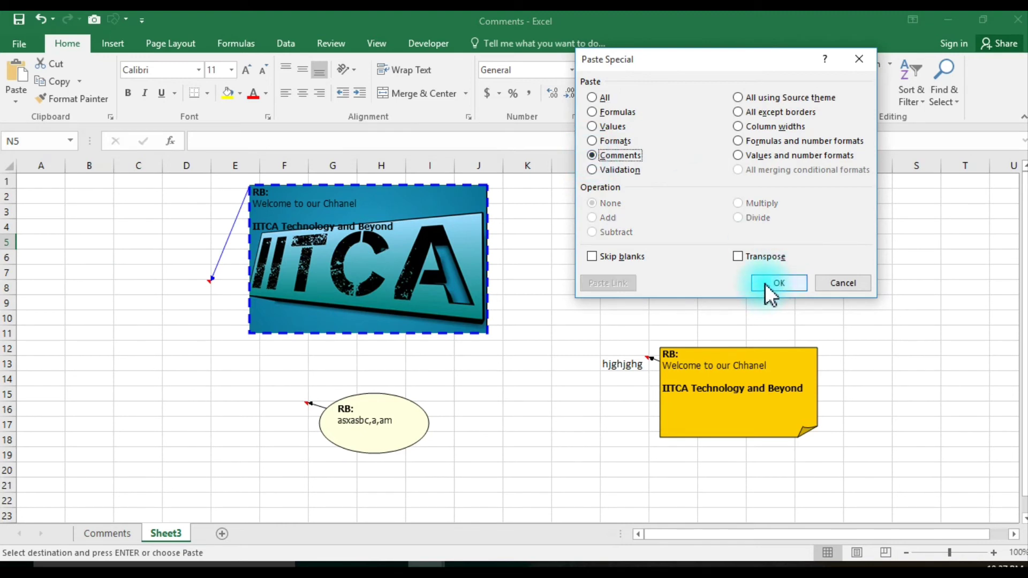
pyautogui.click(778, 283)
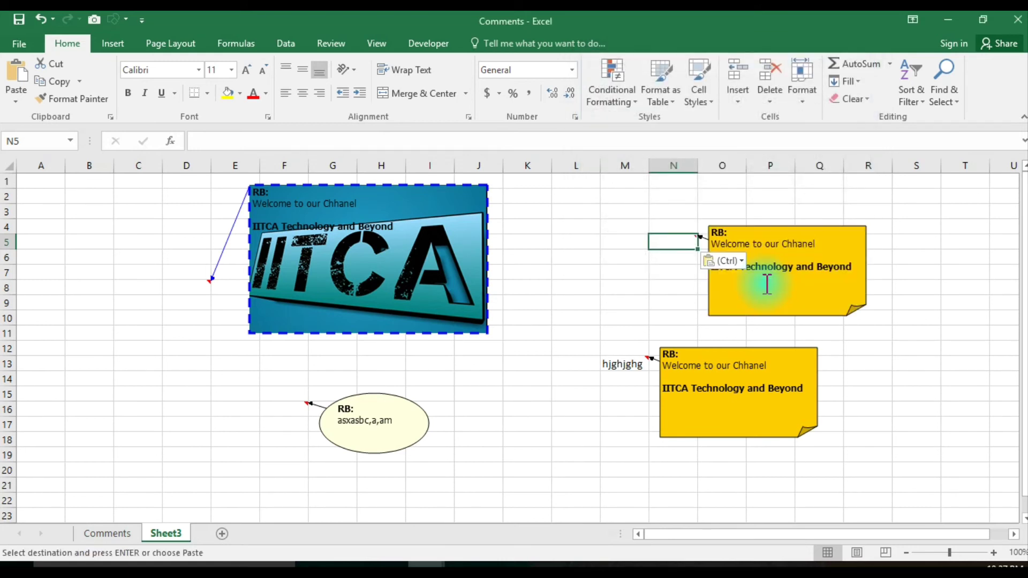
pyautogui.click(626, 300)
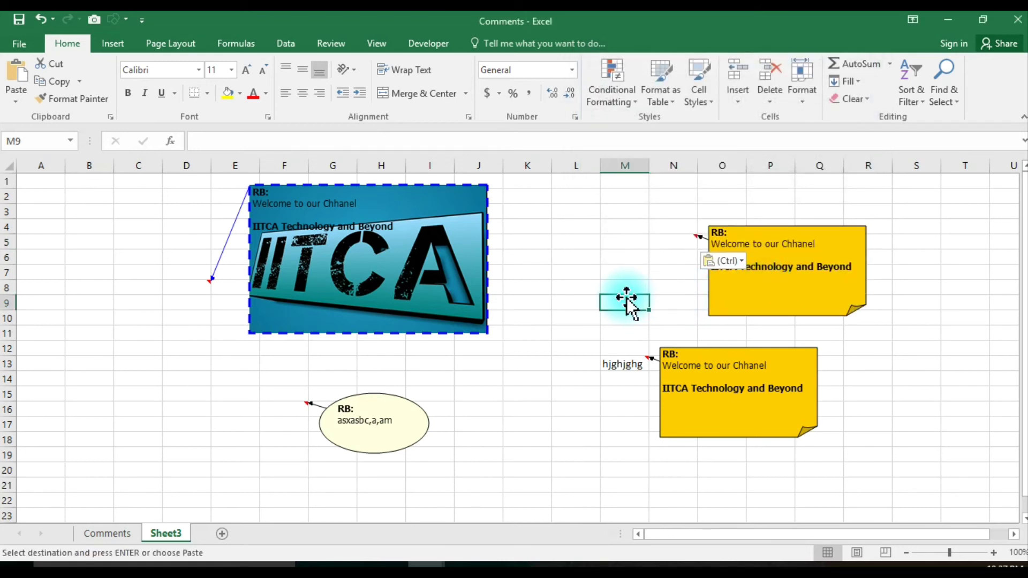
pyautogui.click(679, 277)
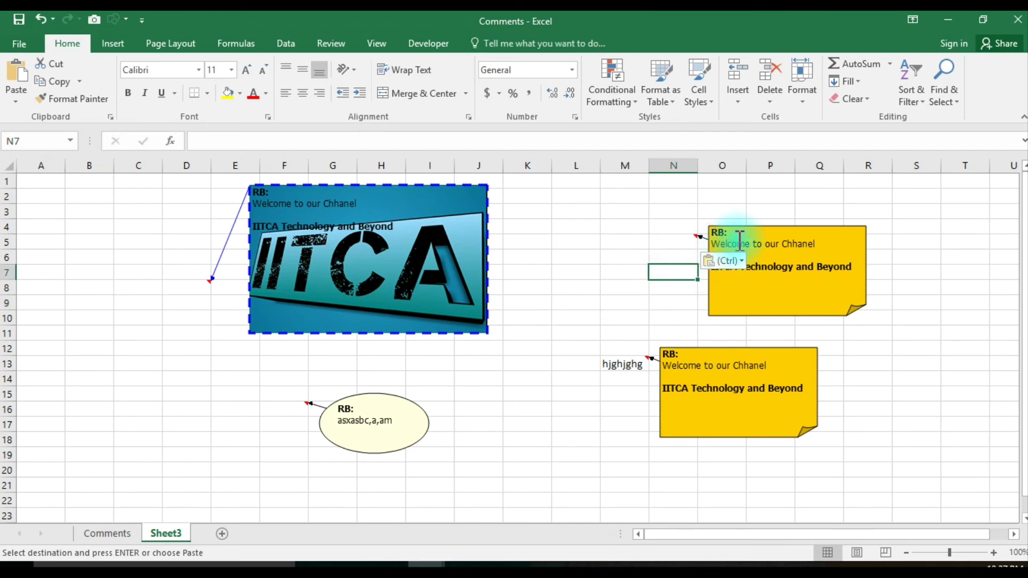